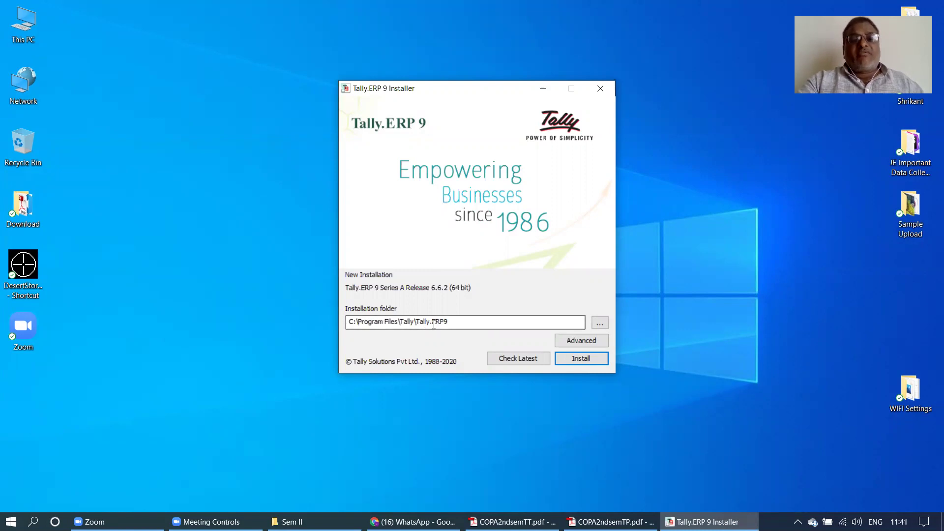
- Install Tally.ERP 9 into the default folder and allow it on public networks in the firewall alert
{"action": "left_click", "coordinate": [599, 323]}
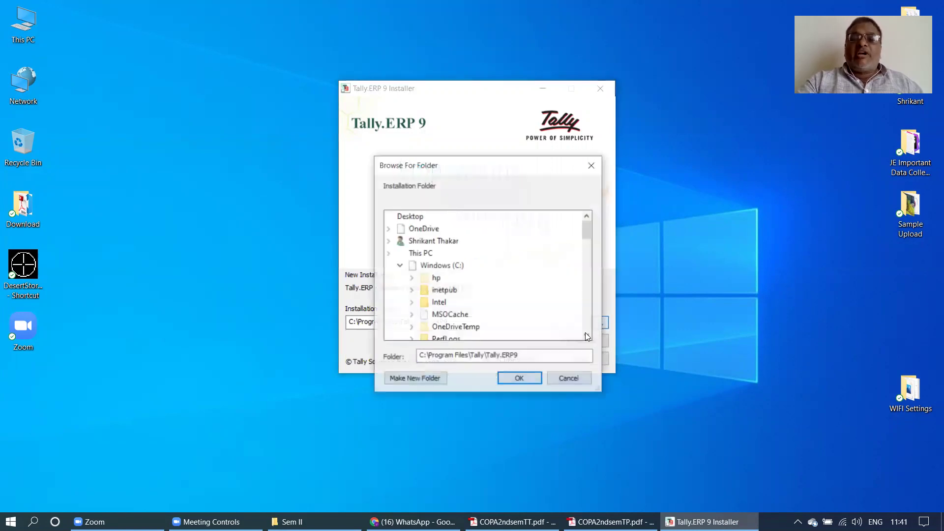
{"action": "left_click", "coordinate": [422, 314]}
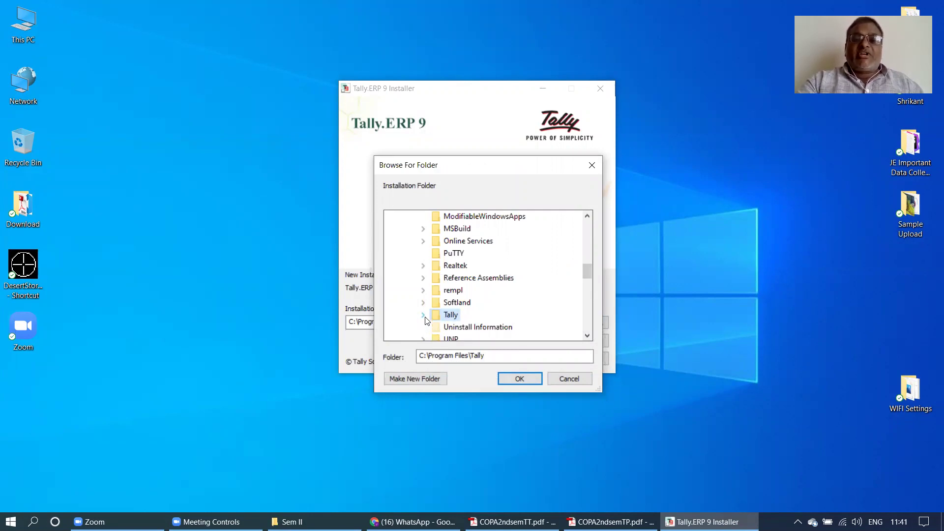
{"action": "left_click", "coordinate": [551, 380]}
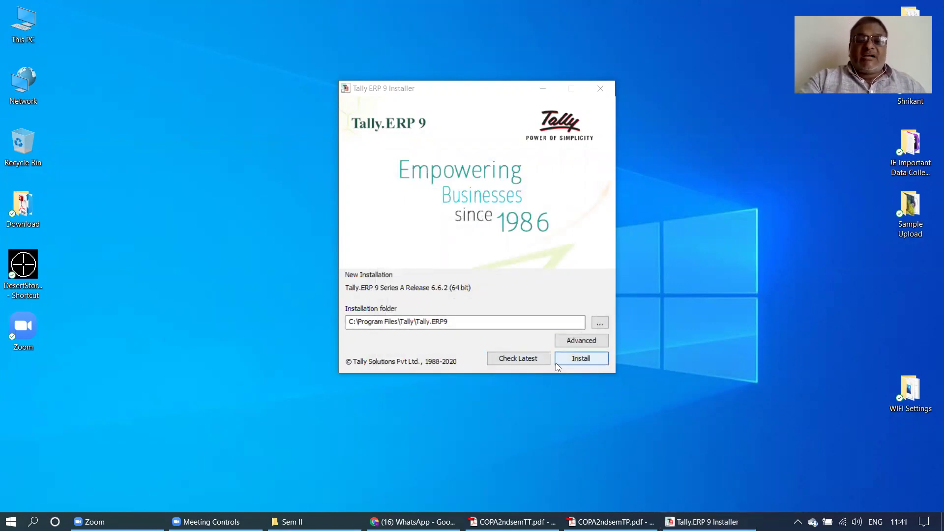
{"action": "left_click", "coordinate": [574, 360]}
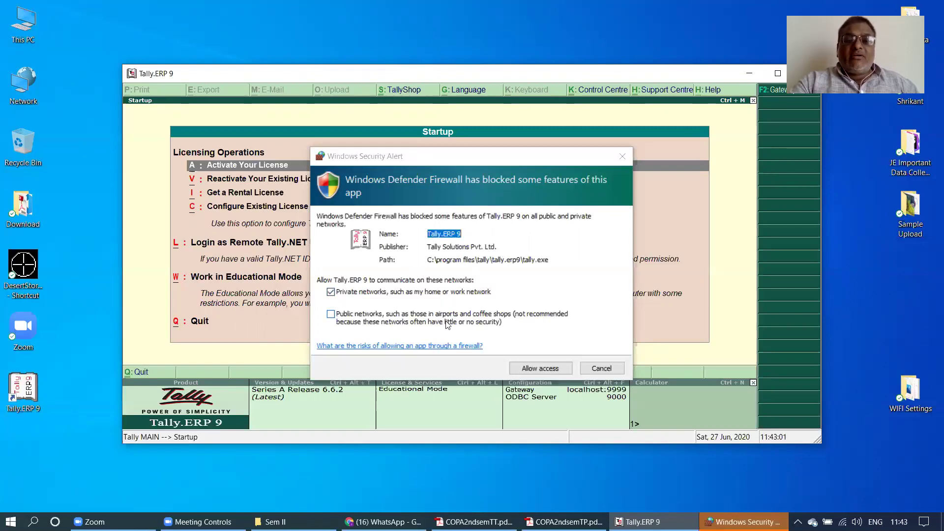
{"action": "left_click", "coordinate": [332, 320]}
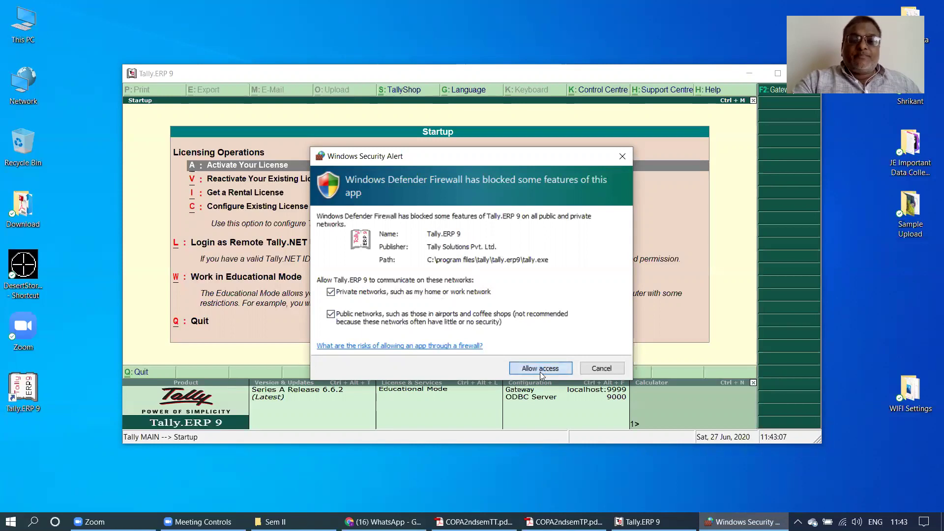
- Allow Tally.ERP 9 access through the Windows Defender Firewall
{"action": "left_click", "coordinate": [540, 369]}
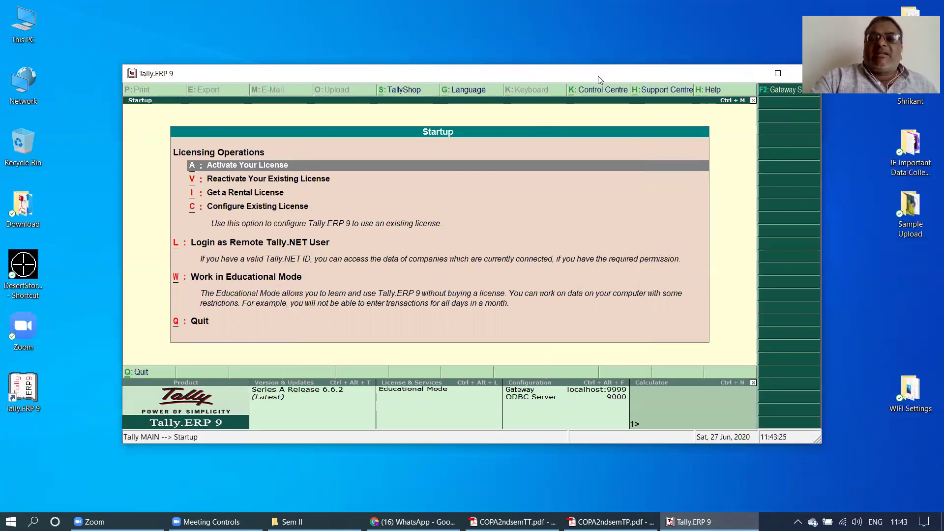
{"action": "left_click_drag", "start_coordinate": [598, 76], "coordinate": [569, 66]}
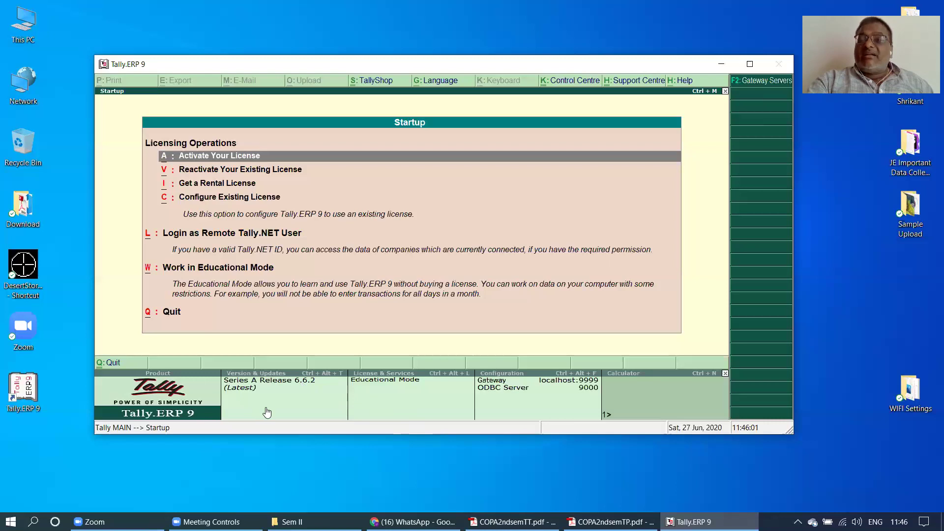
- Start Tally in Educational Mode and maximize, then restore, its window
{"action": "left_click", "coordinate": [222, 272]}
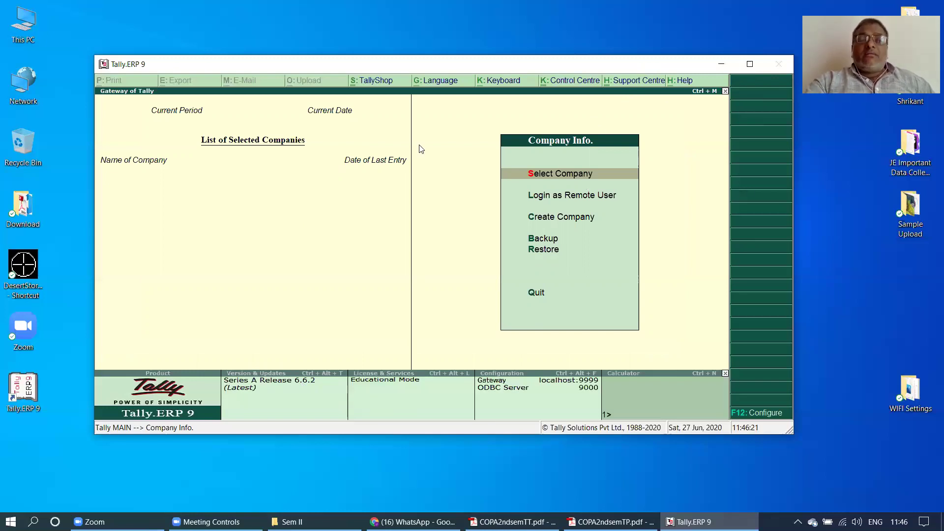
{"action": "left_click", "coordinate": [749, 64]}
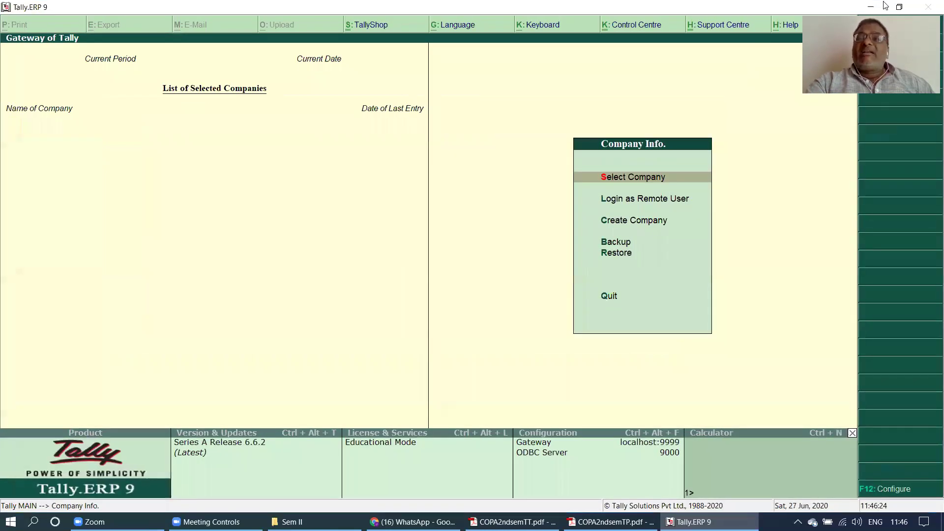
{"action": "left_click", "coordinate": [898, 9]}
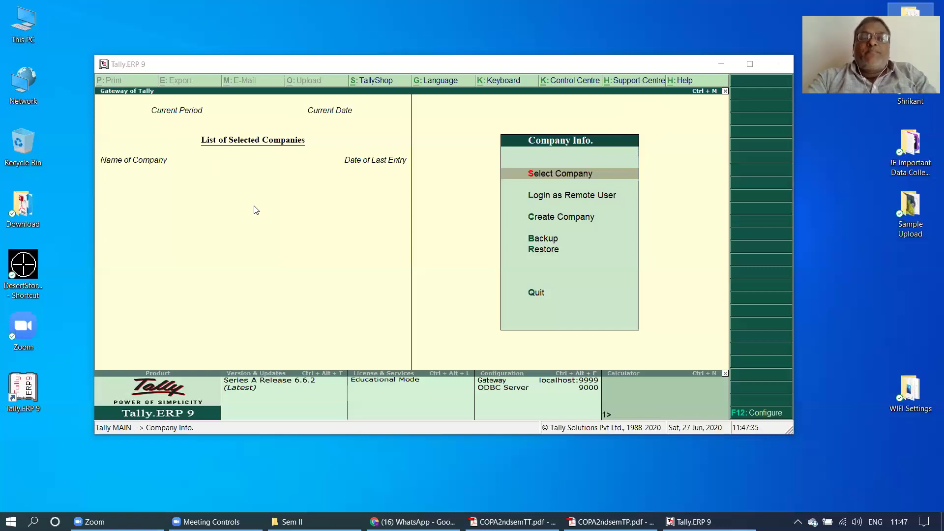
- Refocus the Tally window and bring up the Tally.NET user login from Control Centre
{"action": "left_click", "coordinate": [491, 81]}
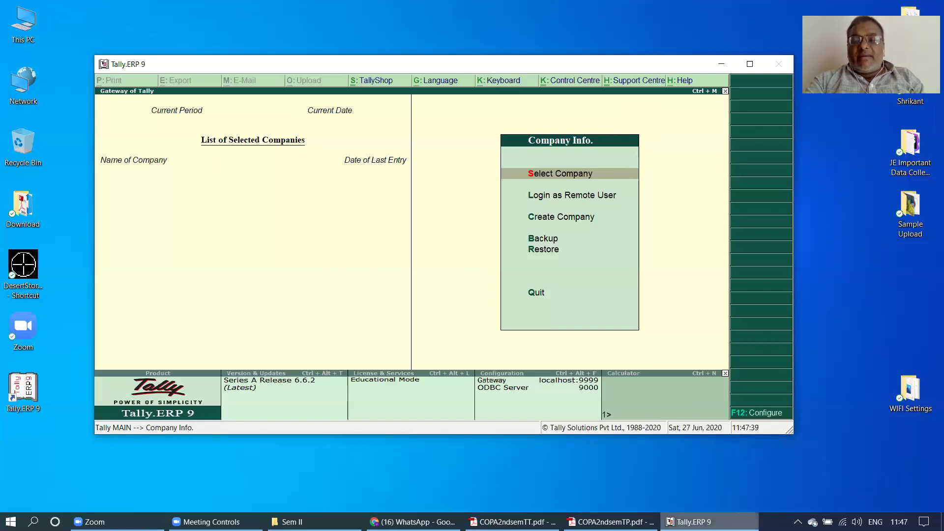
{"action": "left_click", "coordinate": [698, 522]}
{"action": "left_click", "coordinate": [698, 521]}
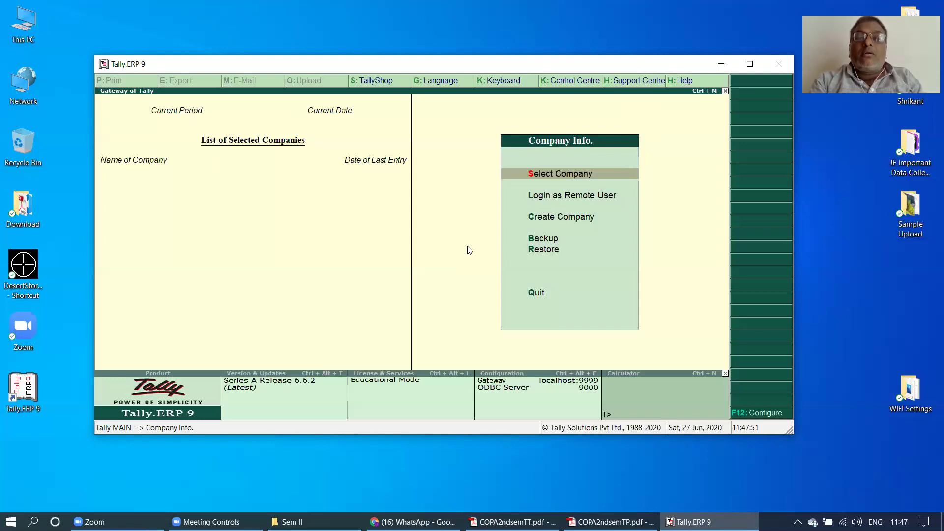
{"action": "left_click", "coordinate": [566, 81]}
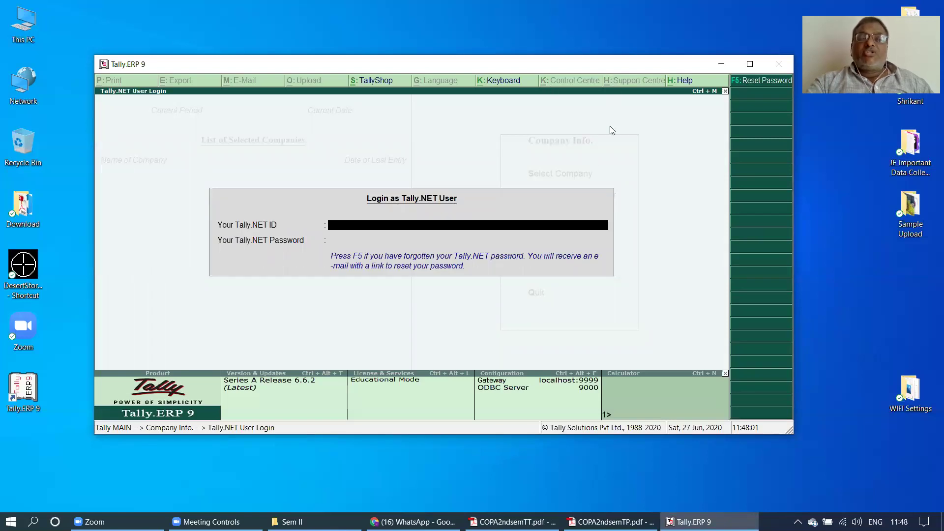
- Dismiss the Login as Tally.NET User prompt with Esc
{"action": "key", "text": "Escape"}
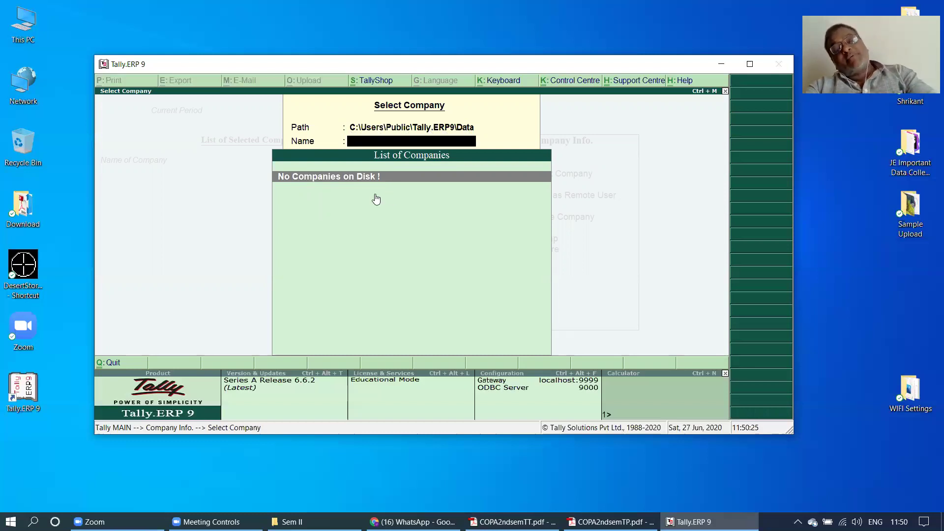
{"action": "key", "text": "Escape"}
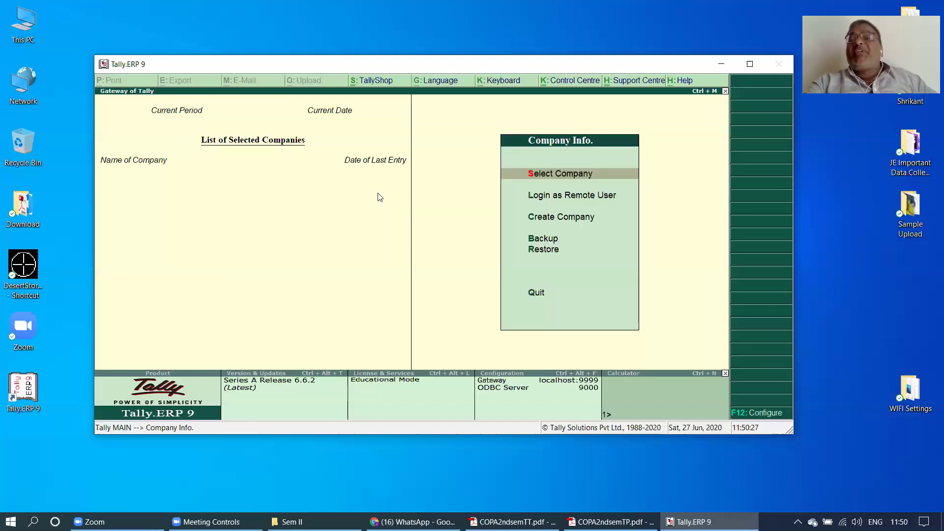
- Open Create Company and reposition and enlarge the Company Creation window
{"action": "left_click", "coordinate": [553, 218]}
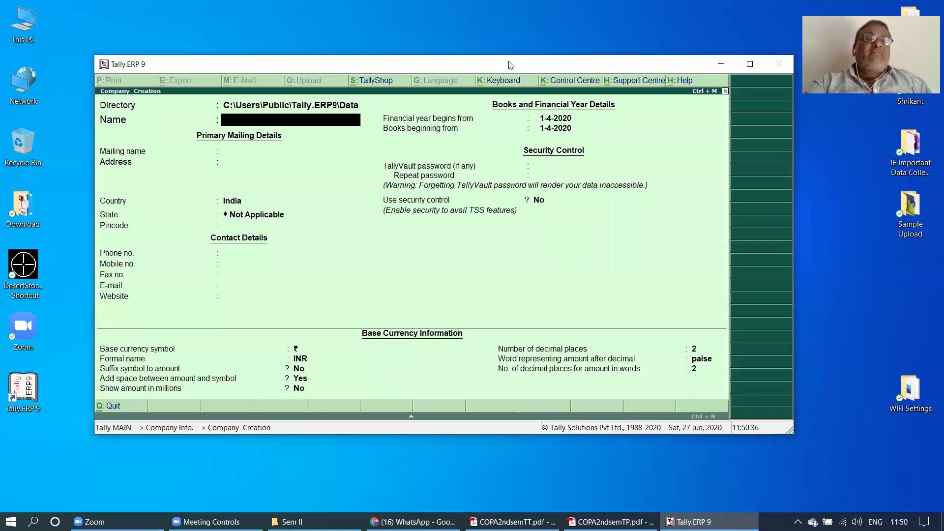
{"action": "left_click_drag", "start_coordinate": [509, 64], "coordinate": [417, 10]}
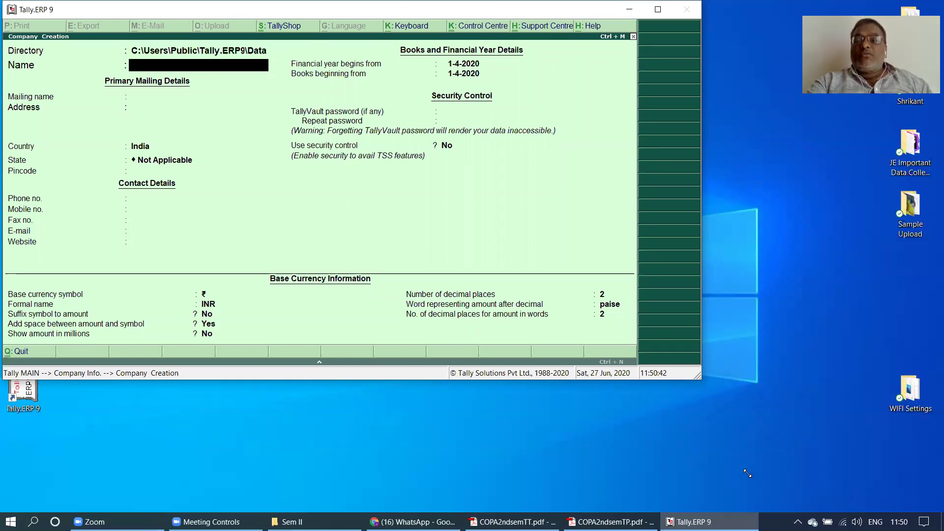
{"action": "left_click_drag", "start_coordinate": [743, 466], "coordinate": [743, 468]}
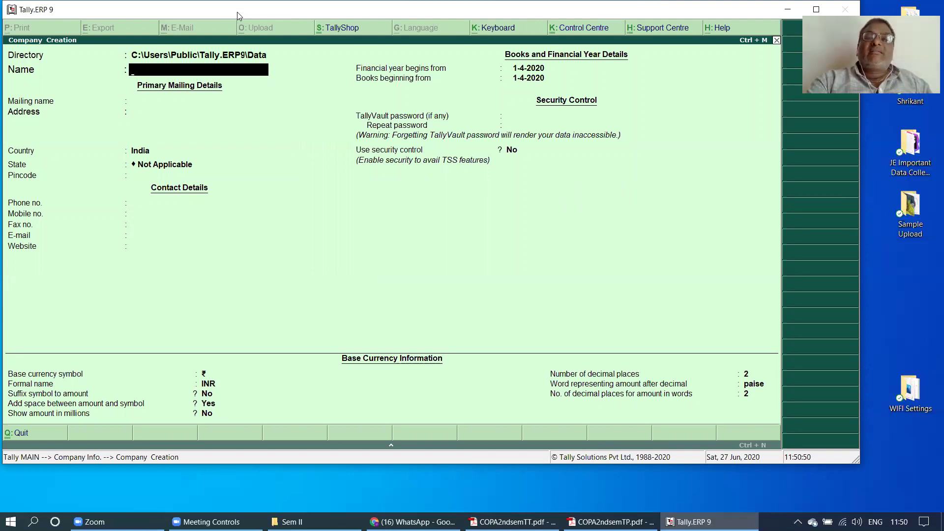
{"action": "left_click_drag", "start_coordinate": [237, 15], "coordinate": [239, 48]}
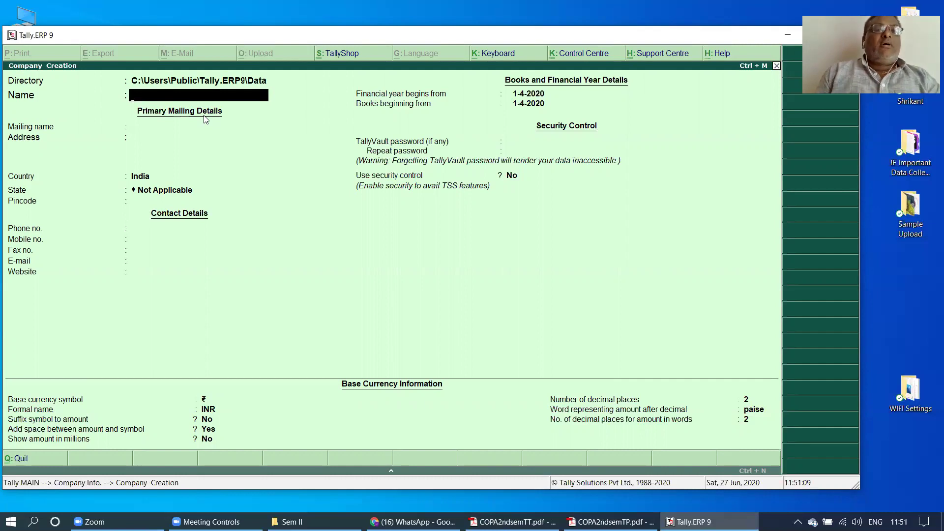
- Enter 'GIA ITI Prantij-COPA' as the company name and return to the Mailing name field
{"action": "type", "text": "GIA ITI"}
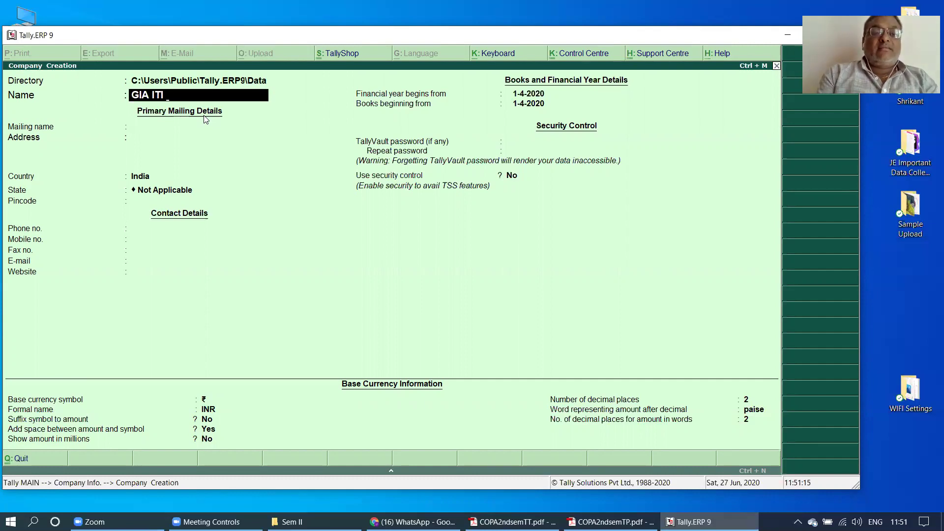
{"action": "type", "text": " Prantij"}
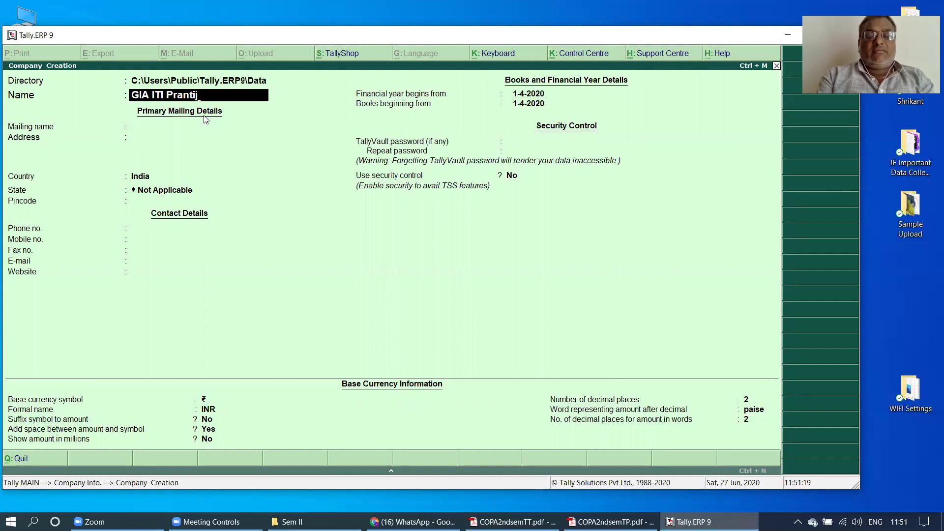
{"action": "type", "text": "-COPA"}
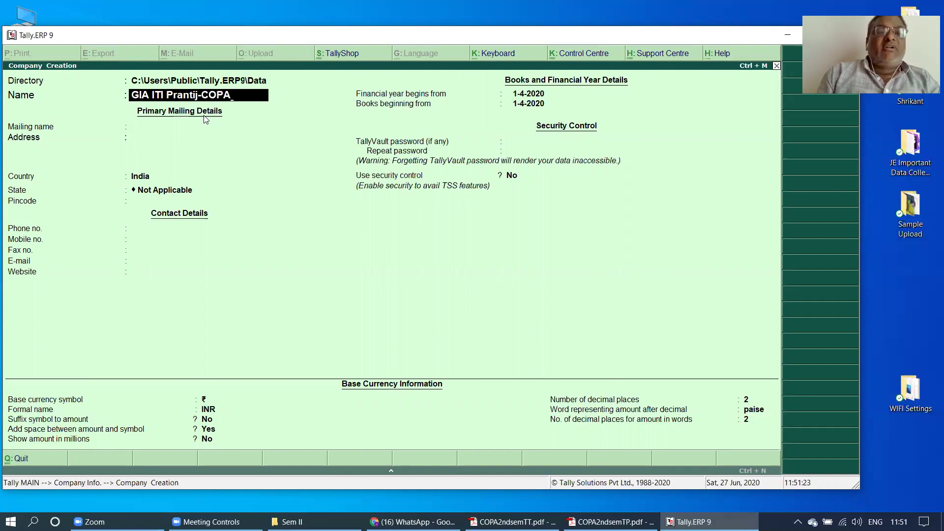
{"action": "key", "text": "Return"}
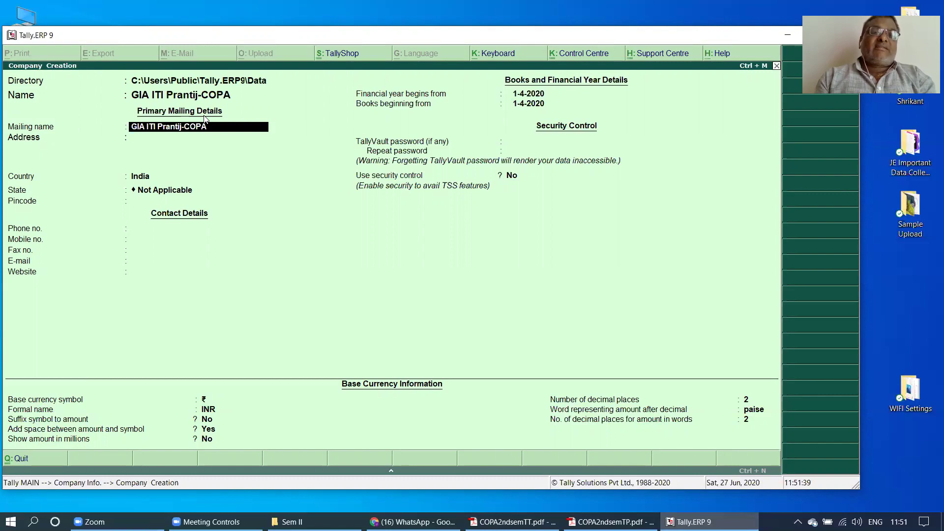
{"action": "key", "text": "BackSpace"}
{"action": "key", "text": "BackSpace"}
{"action": "key", "text": "BackSpace"}
{"action": "key", "text": "BackSpace"}
{"action": "key", "text": "BackSpace"}
{"action": "key", "text": "BackSpace"}
{"action": "key", "text": "BackSpace"}
{"action": "key", "text": "BackSpace"}
{"action": "key", "text": "BackSpace"}
{"action": "key", "text": "BackSpace"}
{"action": "key", "text": "BackSpace"}
{"action": "key", "text": "BackSpace"}
{"action": "key", "text": "BackSpace"}
{"action": "key", "text": "BackSpace"}
{"action": "key", "text": "BackSpace"}
{"action": "key", "text": "BackSpace"}
{"action": "key", "text": "BackSpace"}
{"action": "key", "text": "BackSpace"}
{"action": "key", "text": "BackSpace"}
{"action": "key", "text": "BackSpace"}
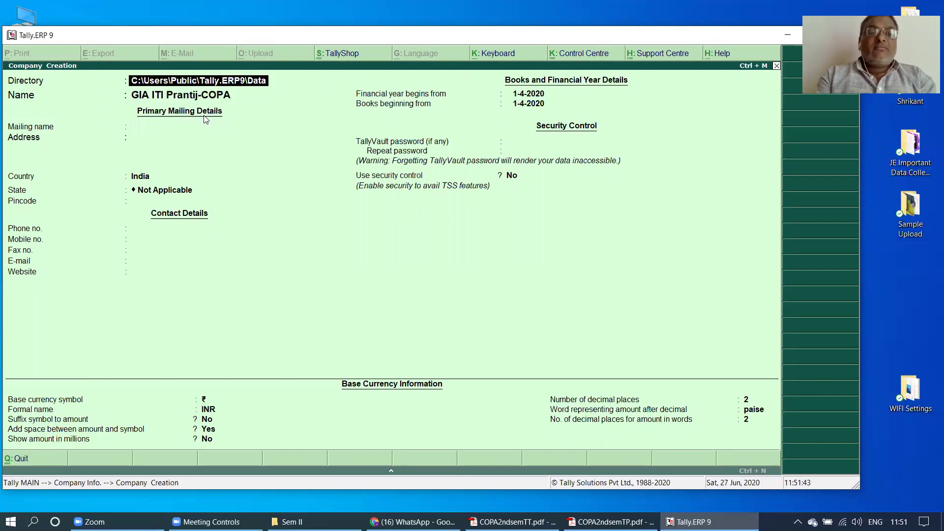
{"action": "key", "text": "Return"}
{"action": "key", "text": "Return"}
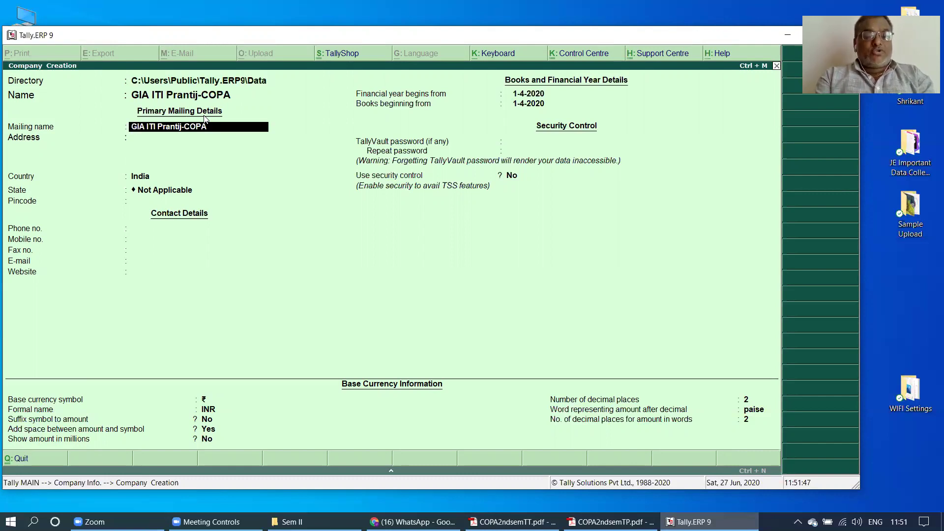
- Enter the mailing name 'Shree C. S. Desai Technical Institute GIA ITI Prant', fixing a typo
{"action": "type", "text": "Shree c"}
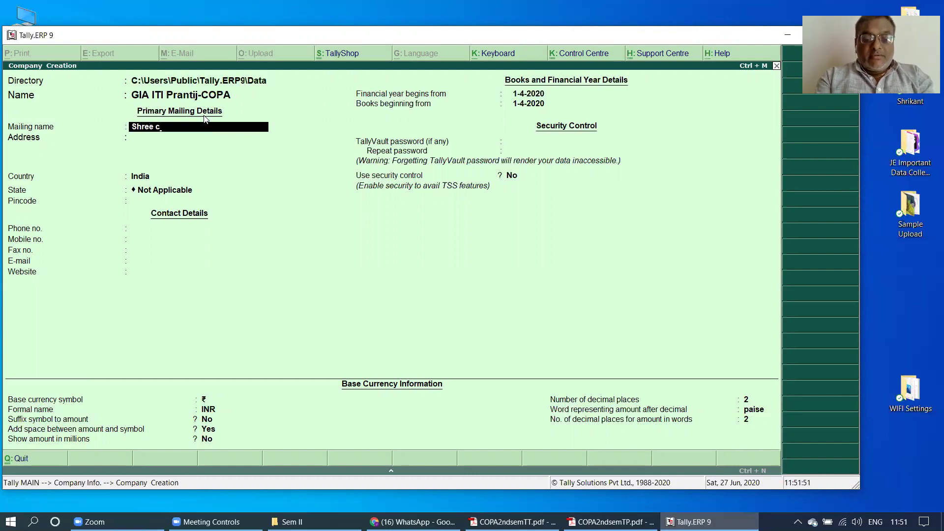
{"action": "type", "text": ". S. Ded"}
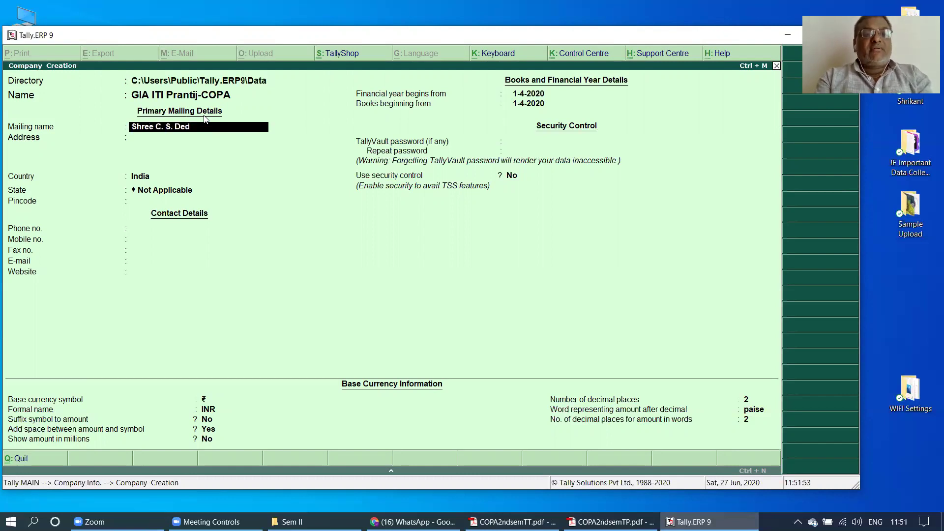
{"action": "key", "text": "BackSpace"}
{"action": "type", "text": "sai Technical Institute"}
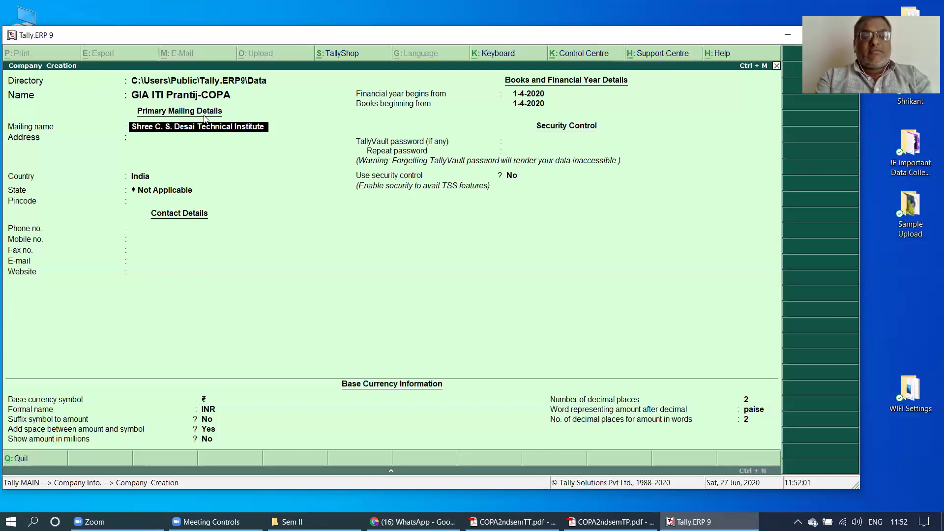
{"action": "type", "text": " GIA"}
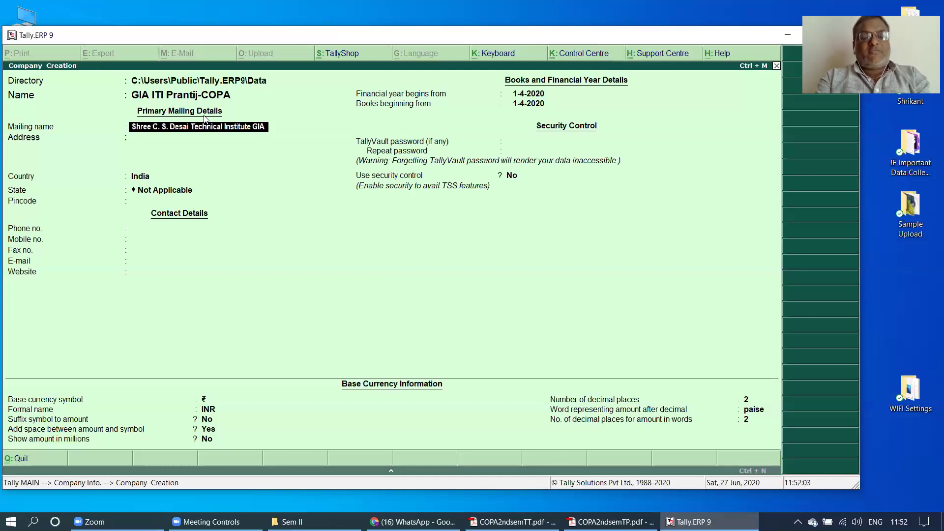
{"action": "type", "text": " ITI Prant"}
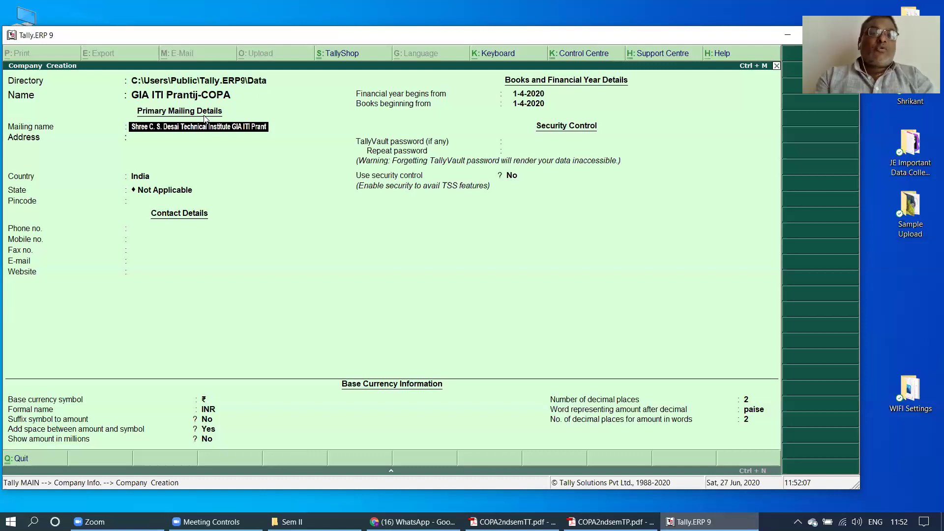
{"action": "key", "text": "Return"}
- Fill in the institute's three address lines, correcting a typo in the third
{"action": "type", "text": "Railway "}
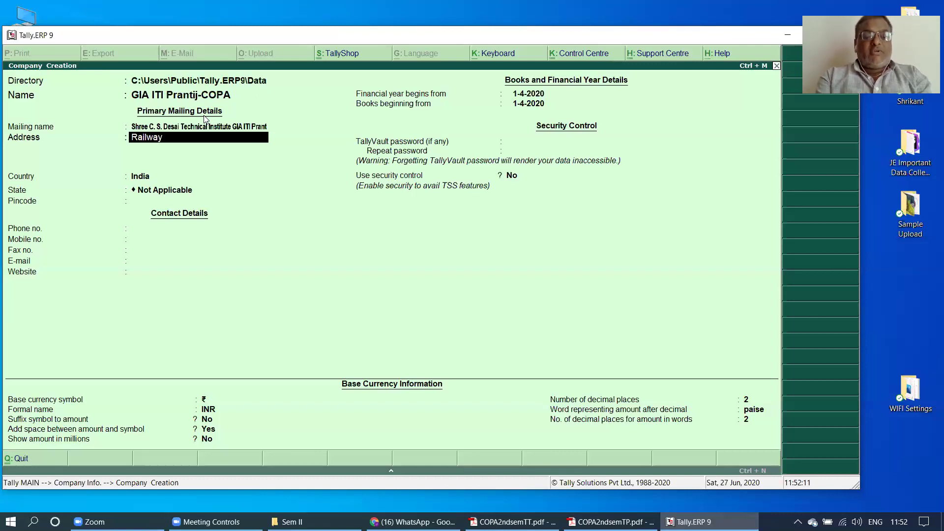
{"action": "type", "text": "Statio"}
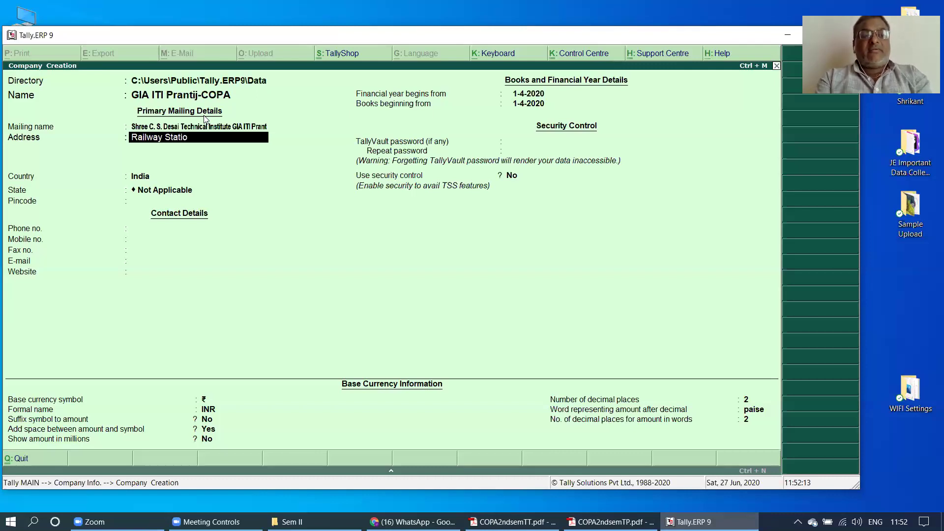
{"action": "type", "text": "n Road"}
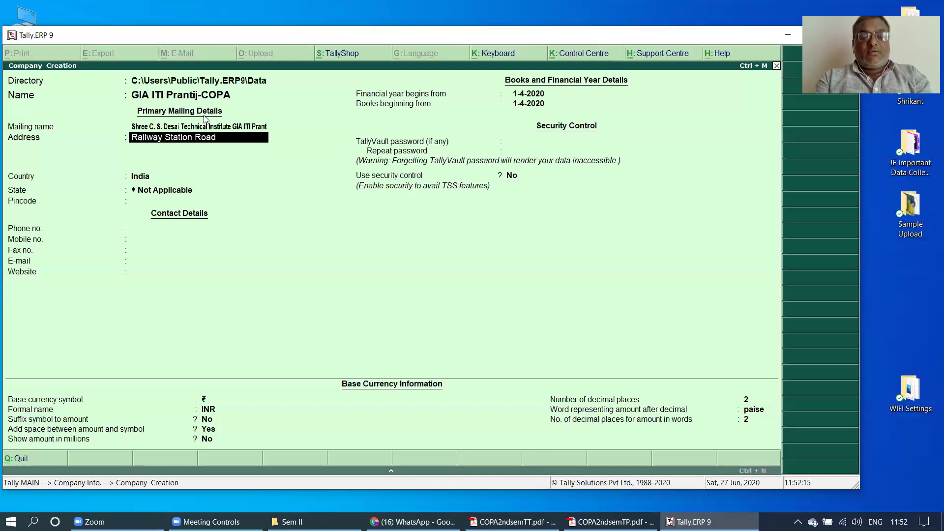
{"action": "key", "text": "Return"}
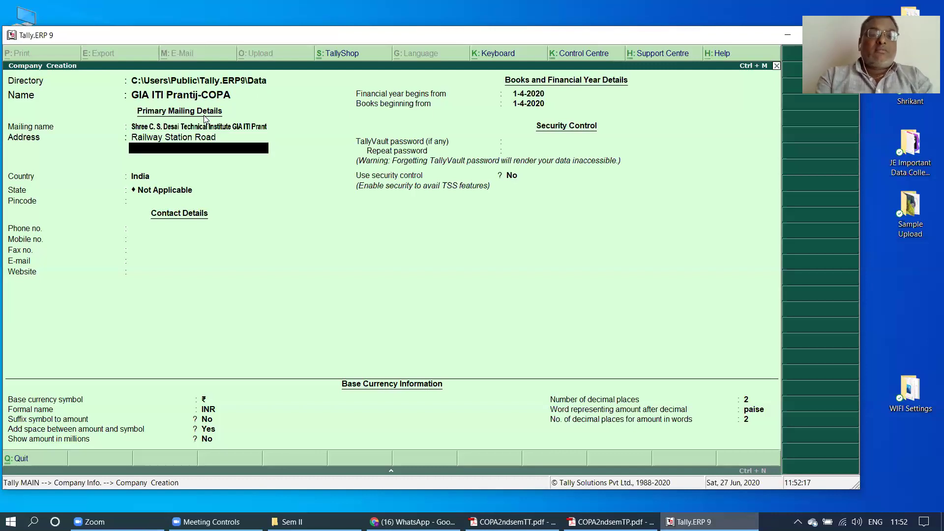
{"action": "type", "text": "Prantij"}
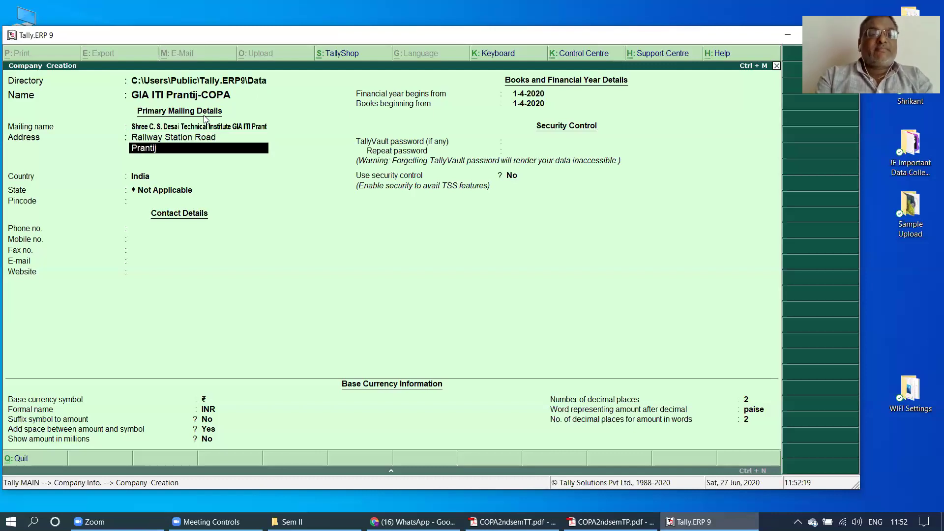
{"action": "key", "text": "Return"}
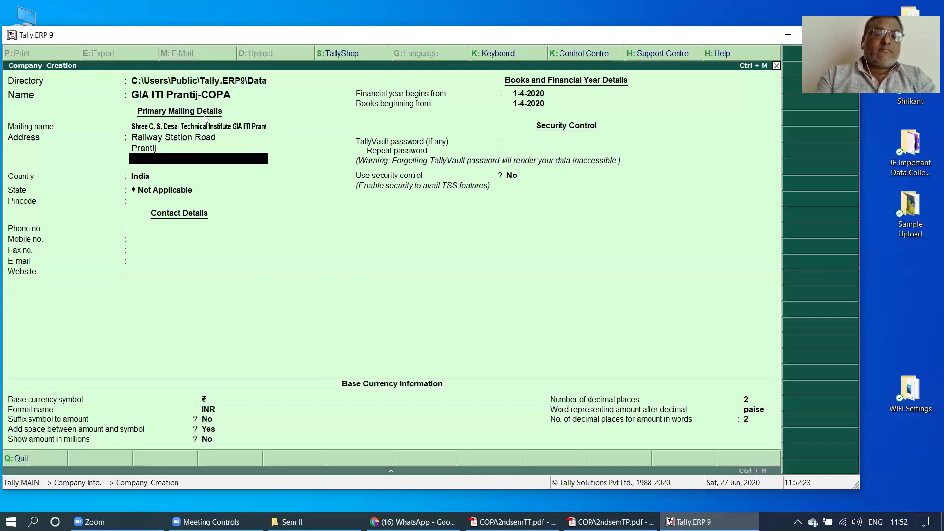
{"action": "type", "text": "Prantij"}
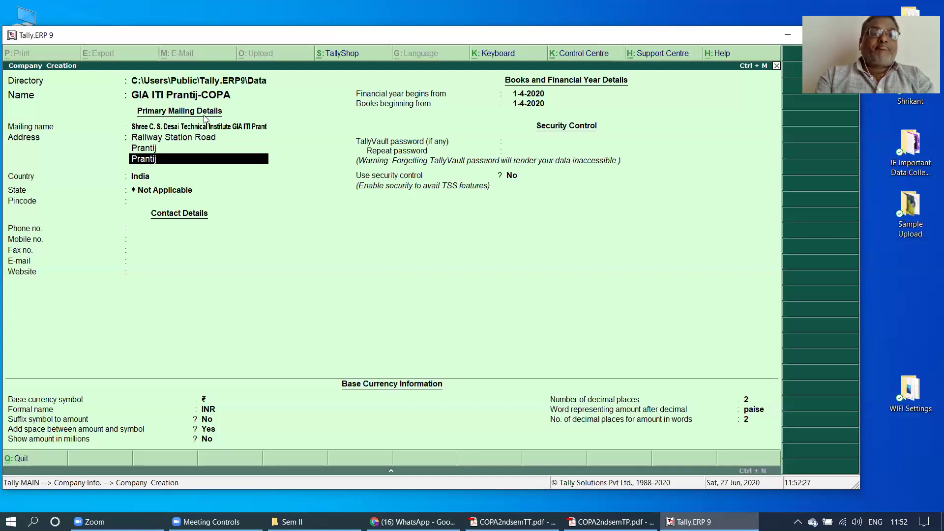
{"action": "key", "text": "BackSpace"}
{"action": "key", "text": "BackSpace"}
{"action": "type", "text": "ti"}
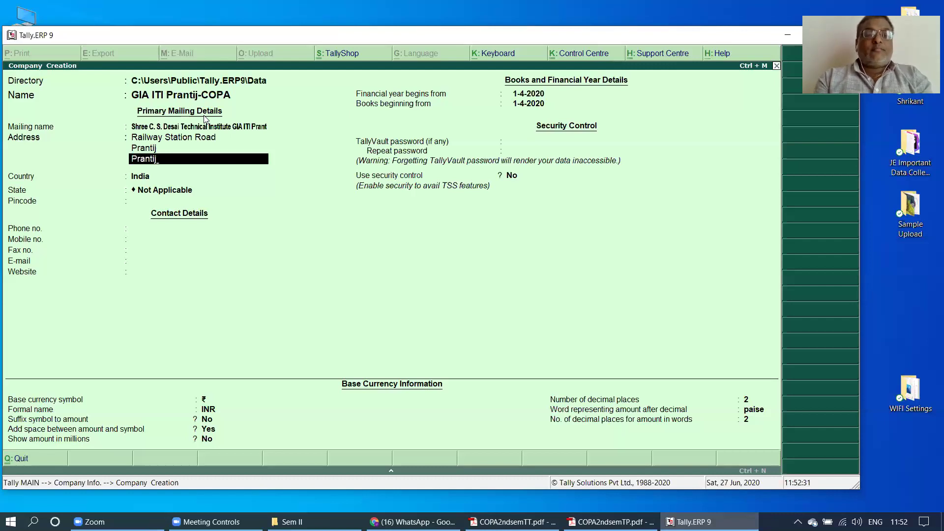
{"action": "type", "text": "j"}
{"action": "key", "text": "Return"}
- Keep India as the country and choose Gujarat from the List of States
{"action": "key", "text": "Return"}
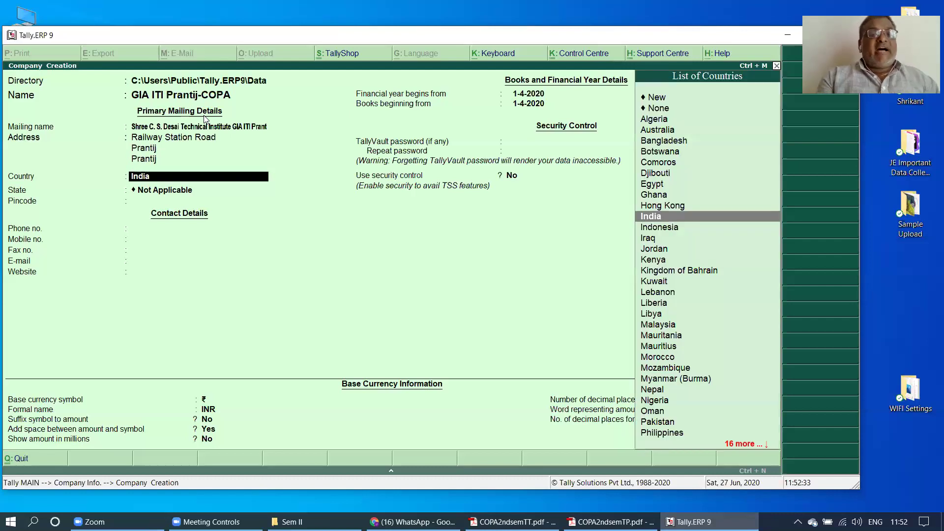
{"action": "key", "text": "Return"}
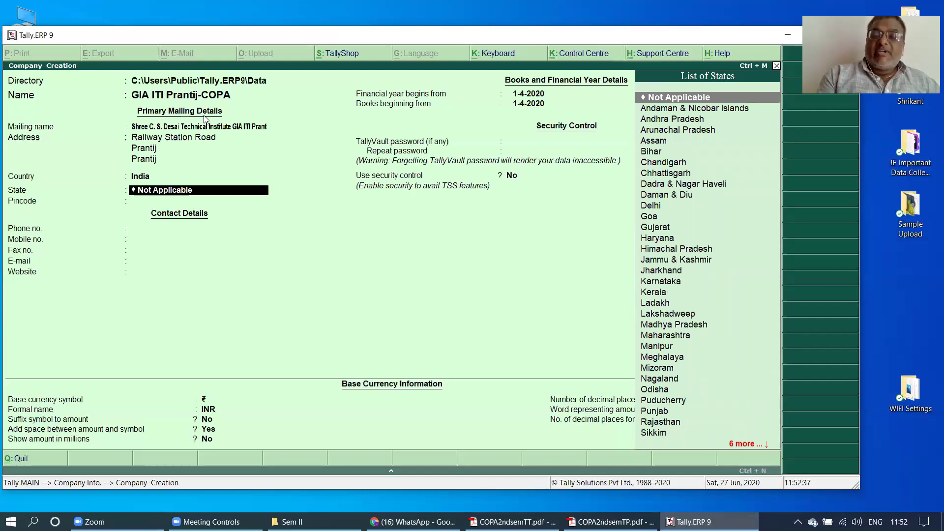
{"action": "key", "text": "Down"}
{"action": "key", "text": "Down"}
{"action": "key", "text": "Down"}
{"action": "key", "text": "Down"}
{"action": "key", "text": "Down"}
{"action": "key", "text": "Down"}
{"action": "key", "text": "Down"}
{"action": "key", "text": "Down"}
{"action": "key", "text": "Down"}
{"action": "key", "text": "Down"}
{"action": "key", "text": "Down"}
{"action": "key", "text": "Down"}
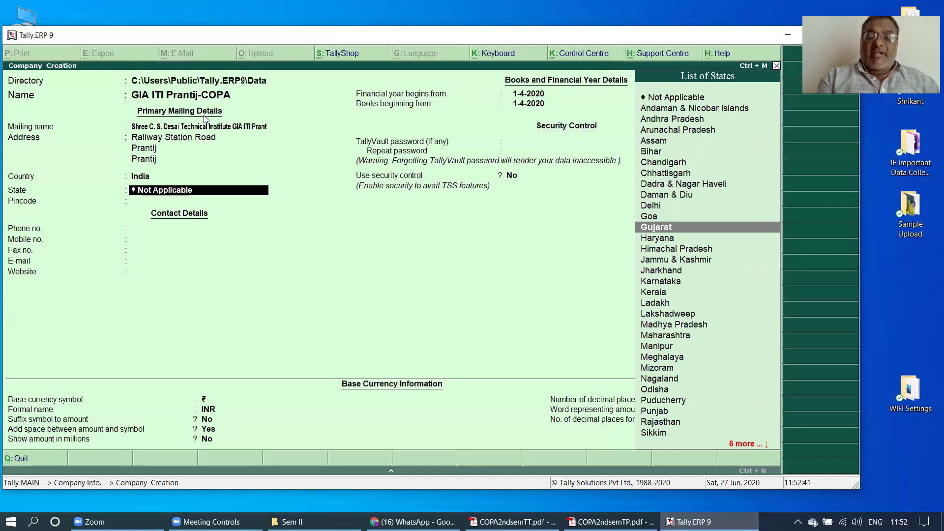
{"action": "key", "text": "Return"}
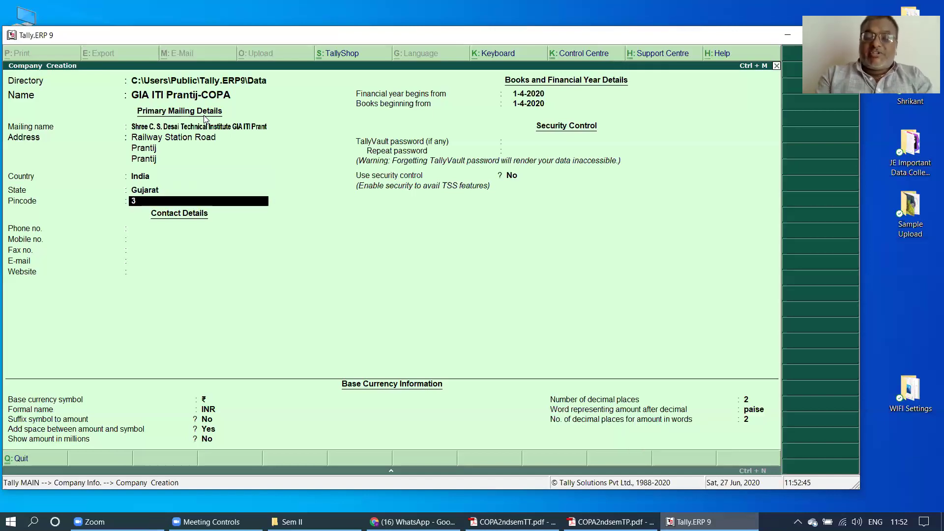
- Enter the pincode plus the institute's phone and mobile numbers, then type the fax number
{"action": "type", "text": "383205"}
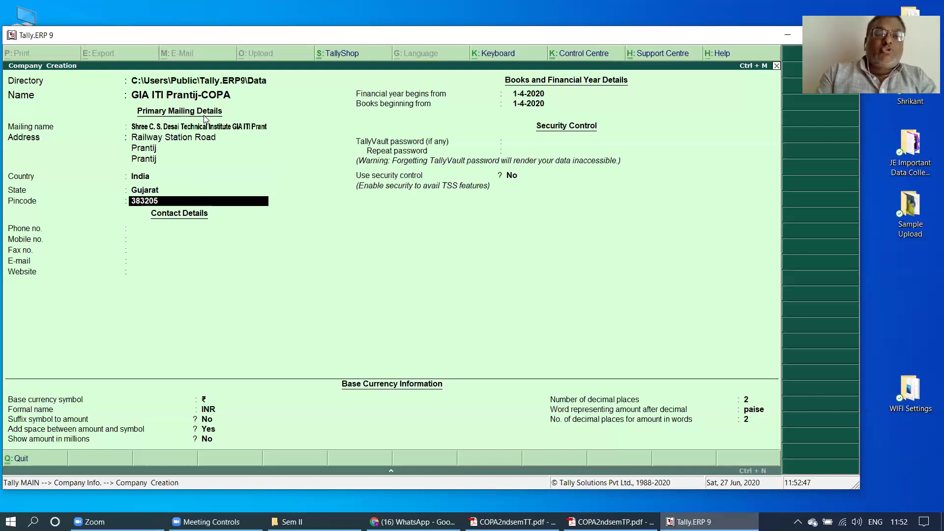
{"action": "key", "text": "Return"}
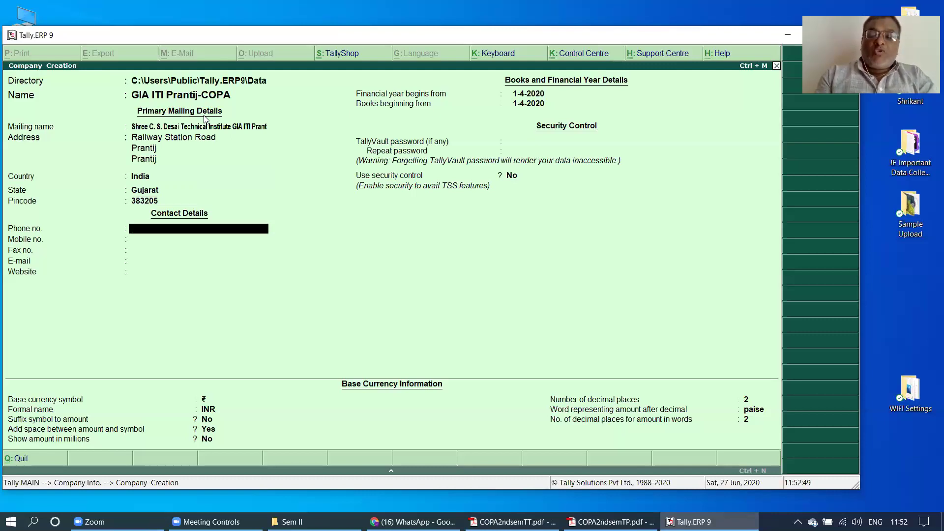
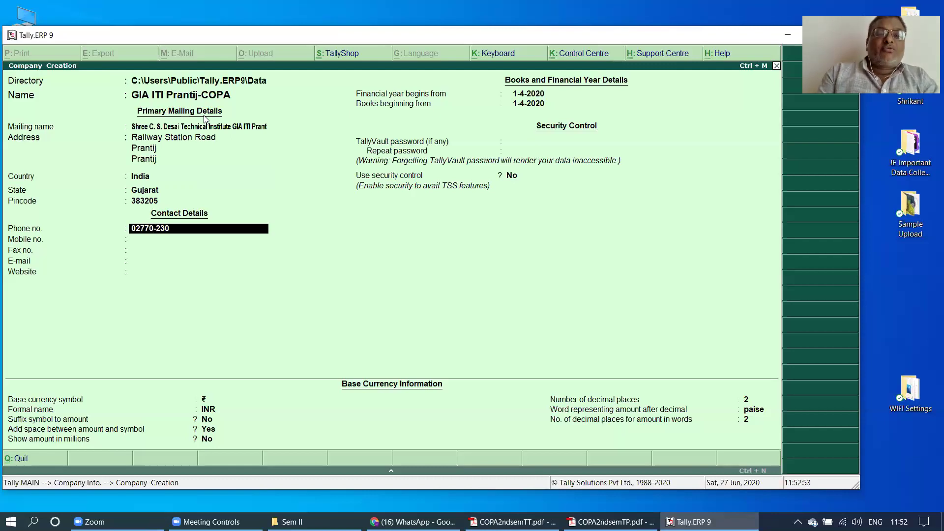
{"action": "key", "text": "Return"}
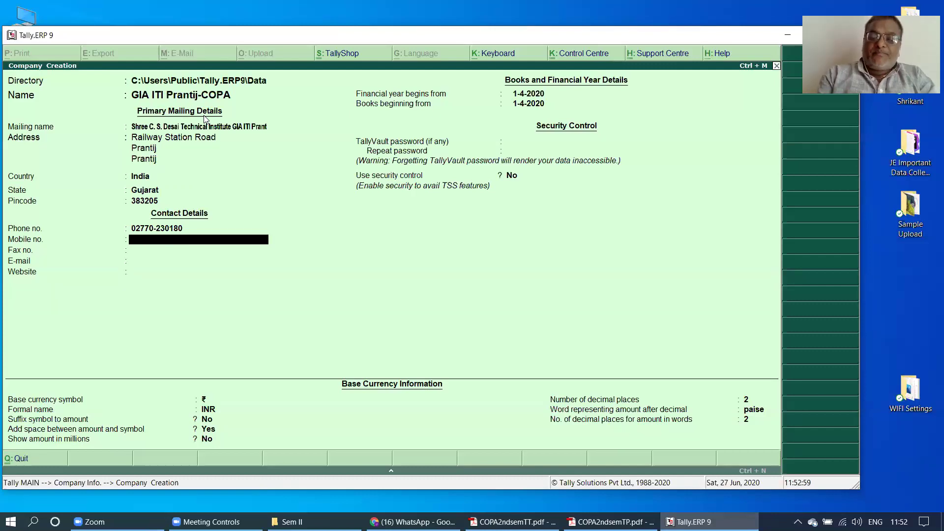
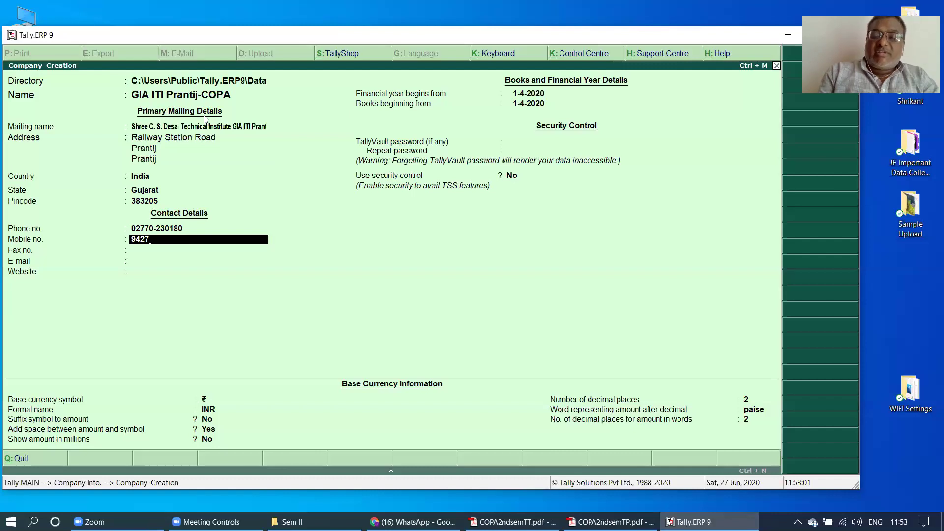
{"action": "key", "text": "Return"}
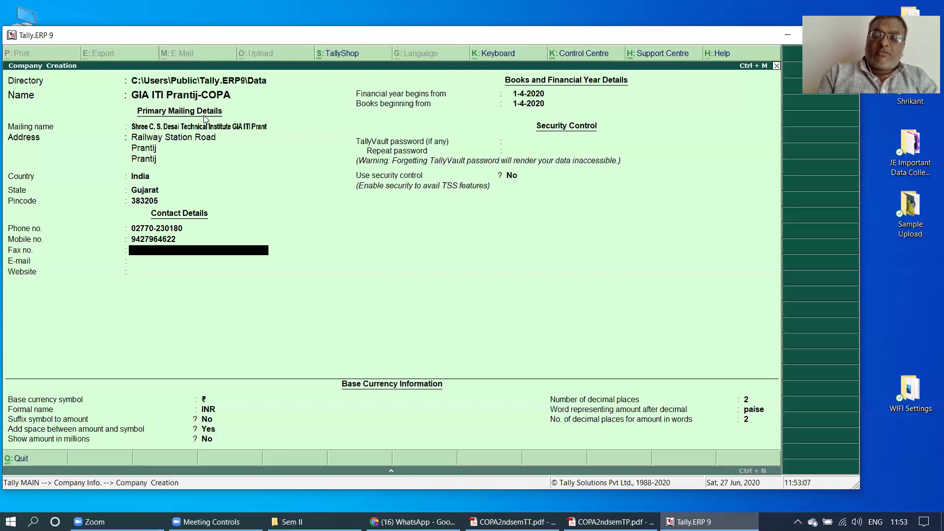
- Enter the institute's e-mail address in the E-mail field, fixing the misspelled domain
{"action": "key", "text": "Return"}
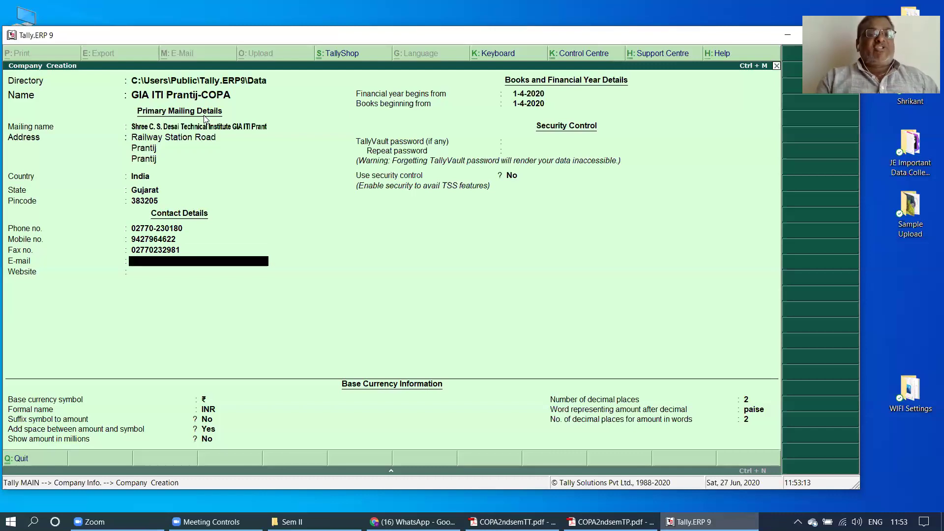
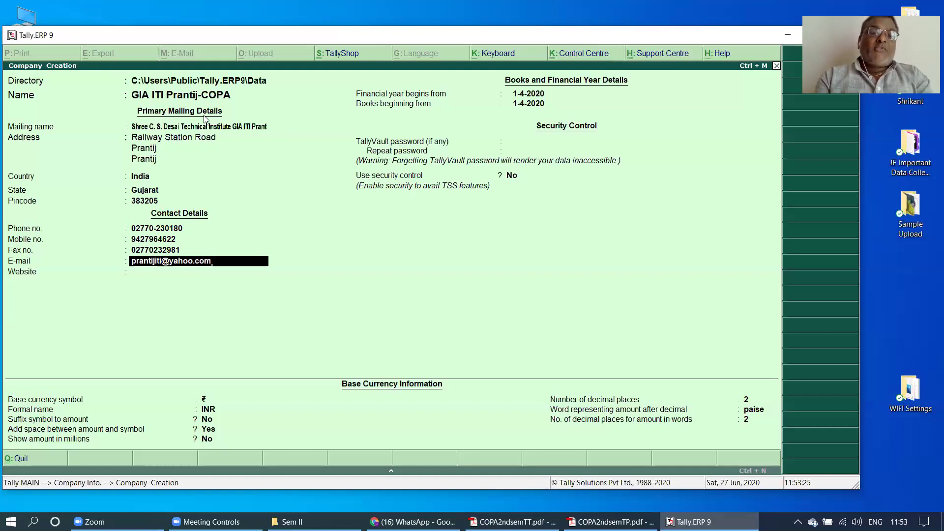
{"action": "key", "text": "Return"}
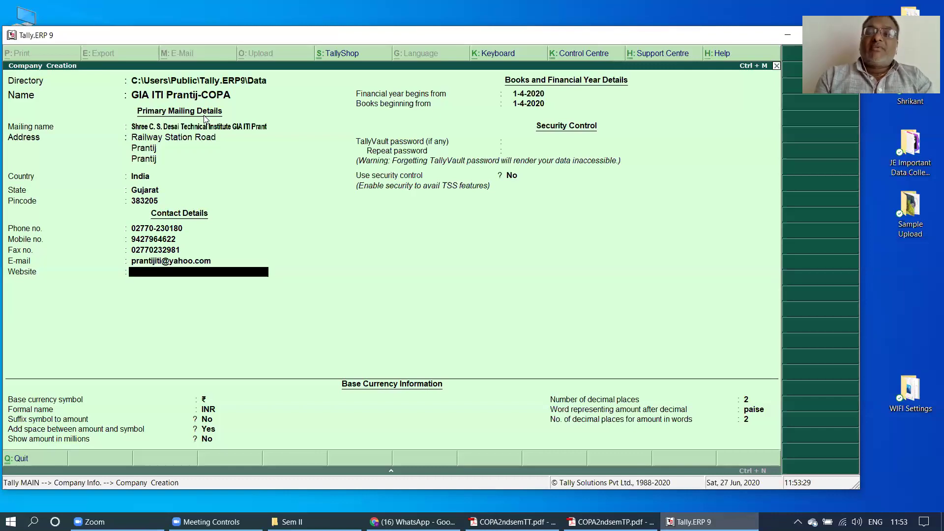
{"action": "type", "text": "ss"}
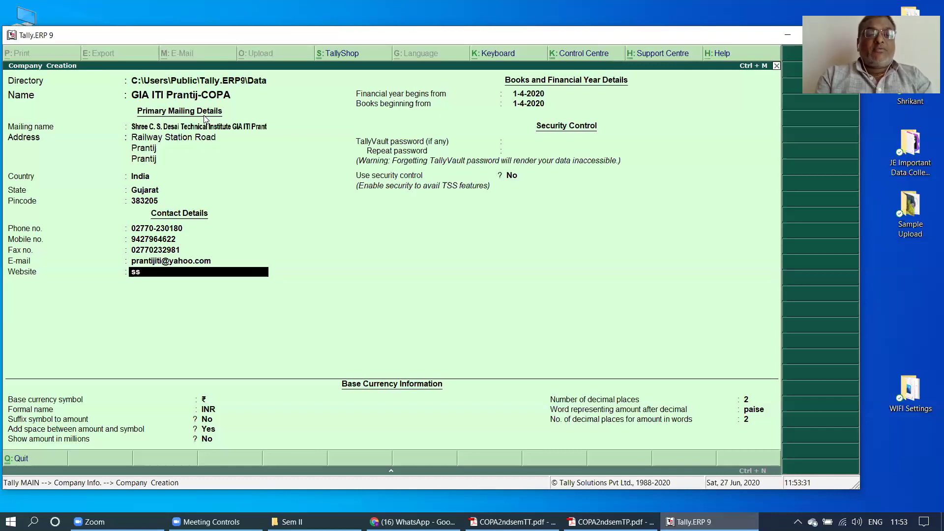
{"action": "type", "text": "www.prantijkelv"}
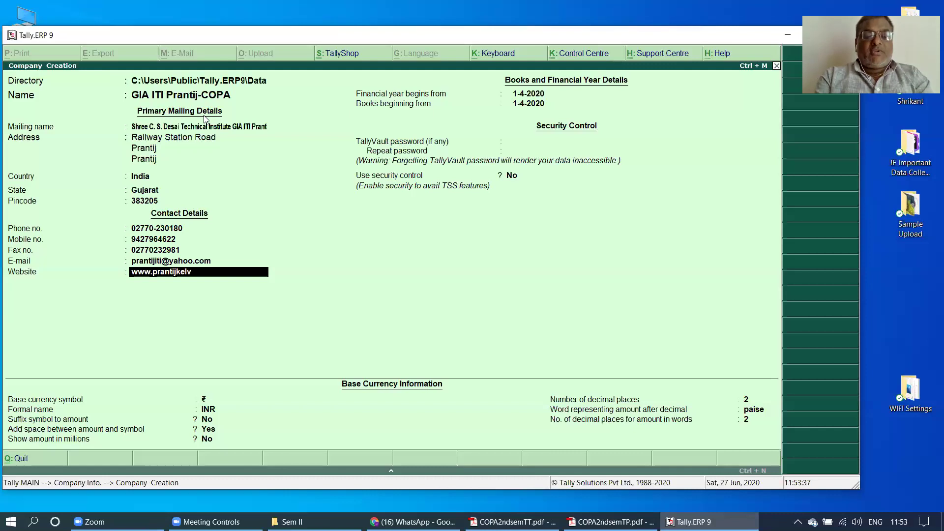
{"action": "type", "text": "animandal"}
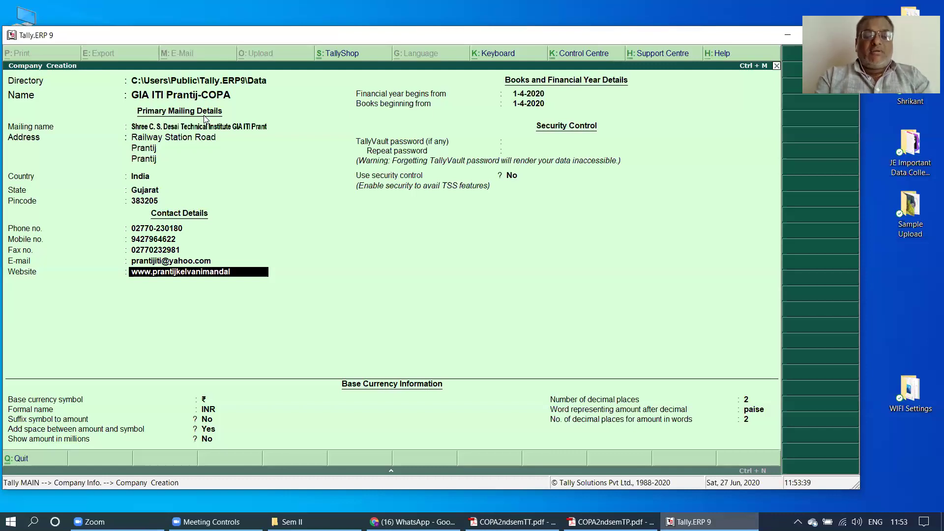
{"action": "type", "text": ".org"}
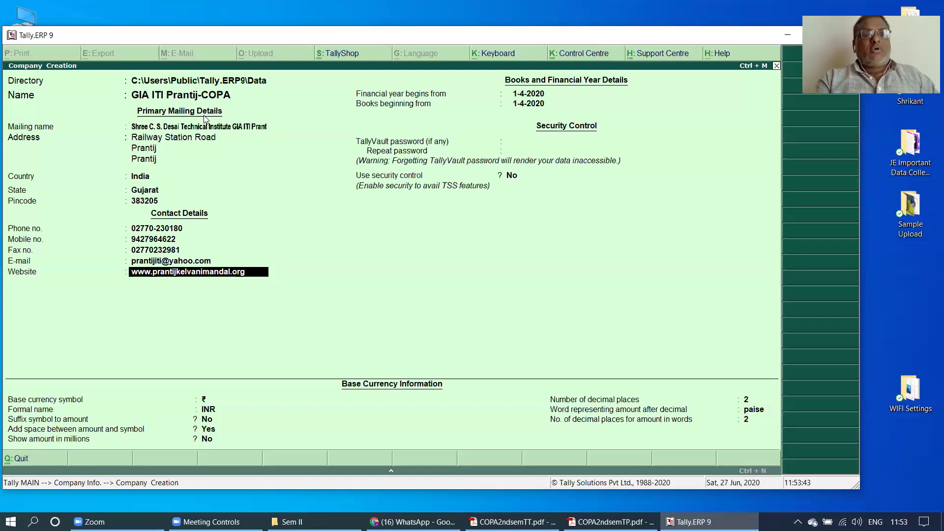
{"action": "key", "text": "Return"}
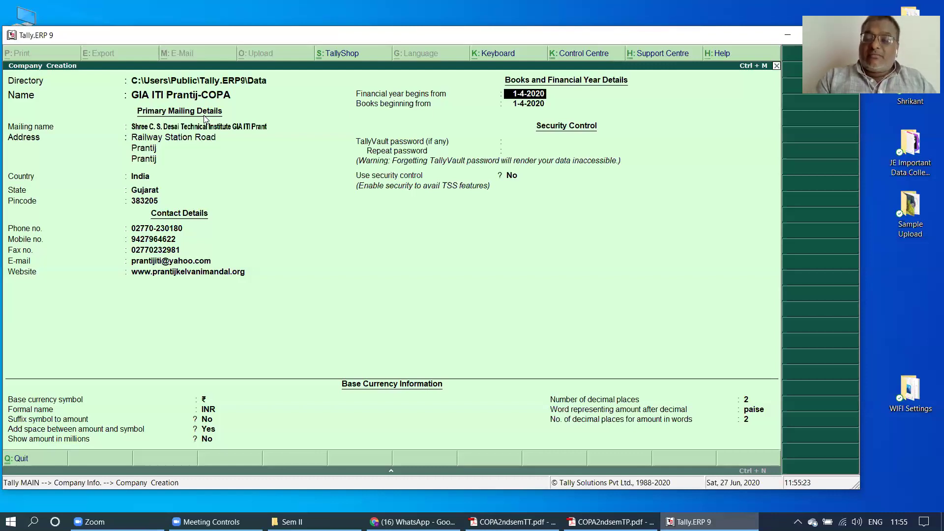
- Keep the 1-4-2020 financial year and set Books beginning from to 01-04-2020, replacing the mistyped 05-05-2020
{"action": "key", "text": "Return"}
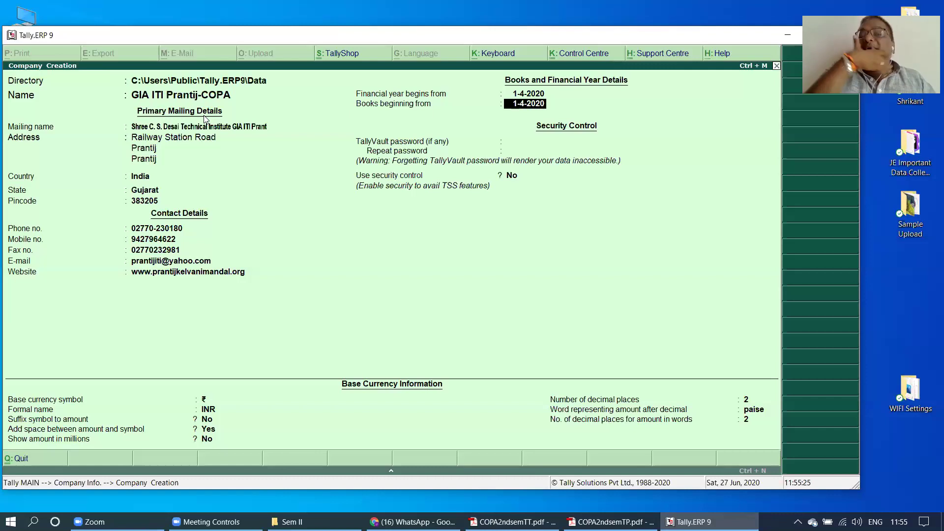
{"action": "type", "text": "05"}
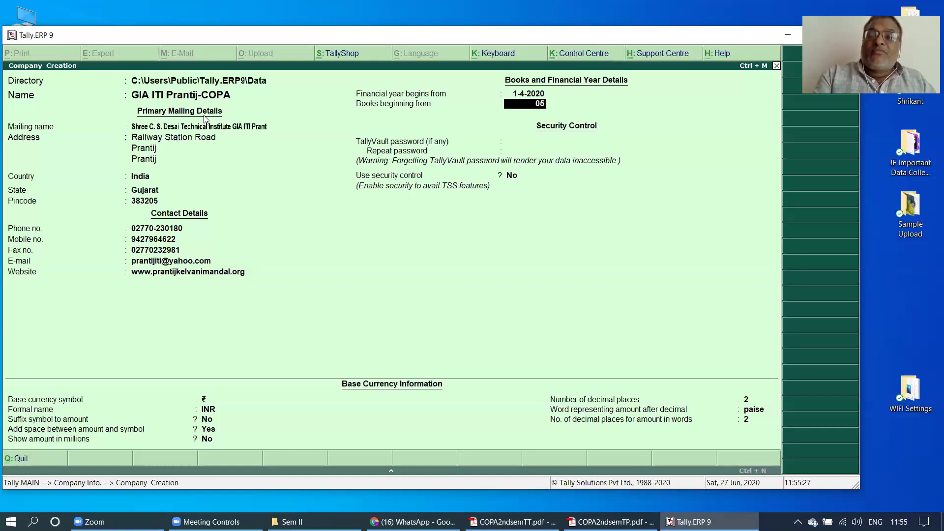
{"action": "key", "text": "BackSpace"}
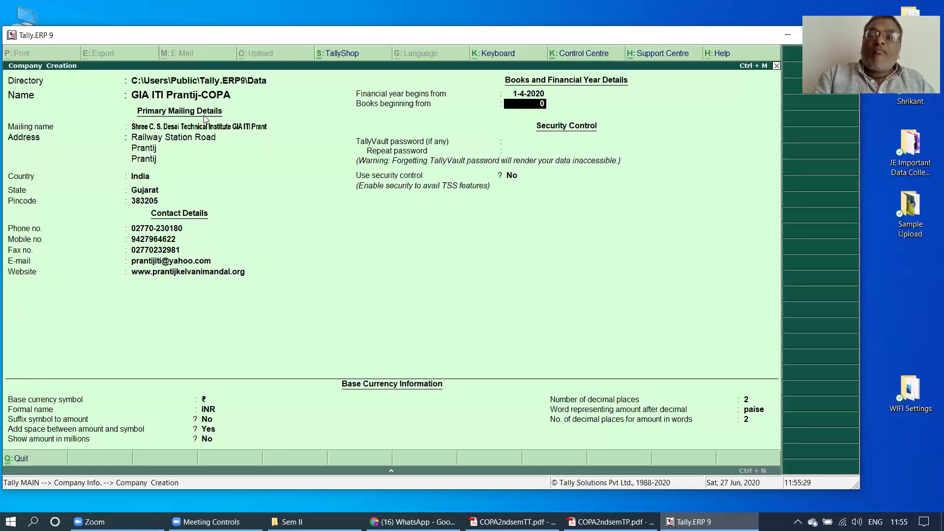
{"action": "type", "text": "05-"}
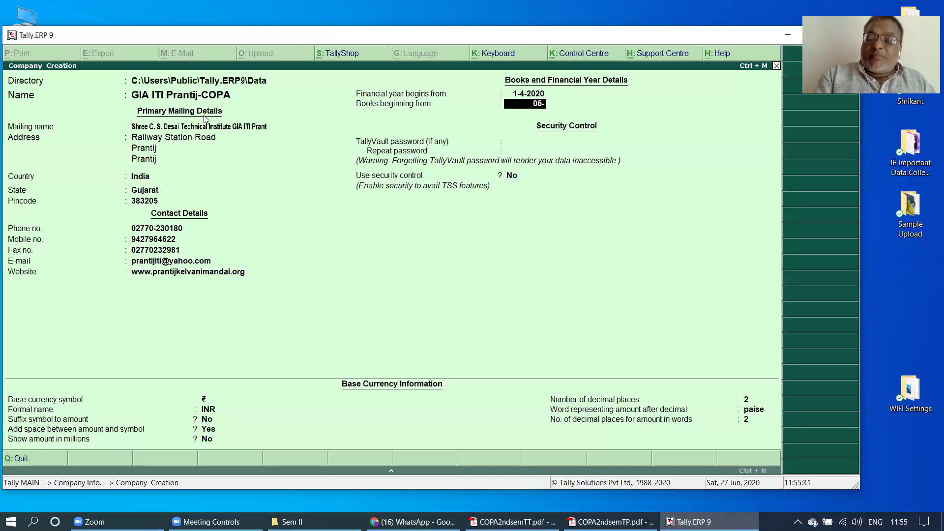
{"action": "type", "text": "05"}
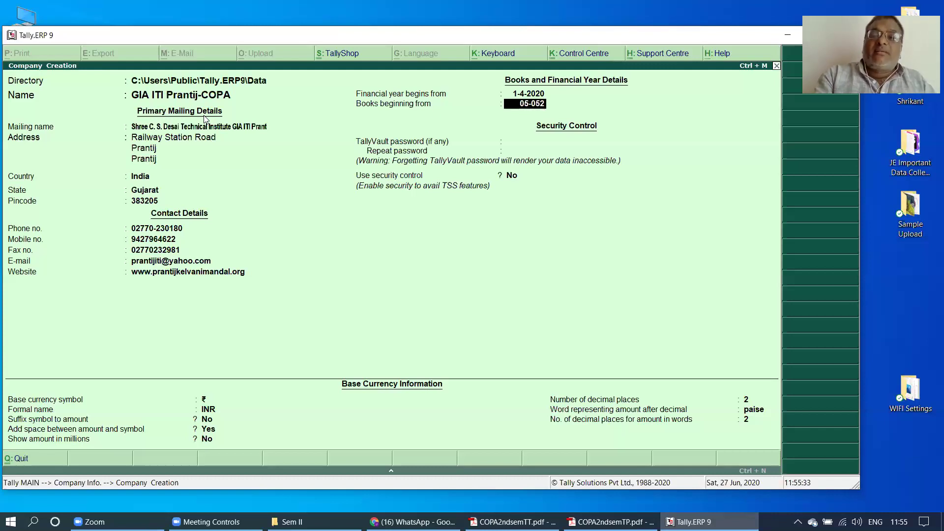
{"action": "type", "text": "-20"}
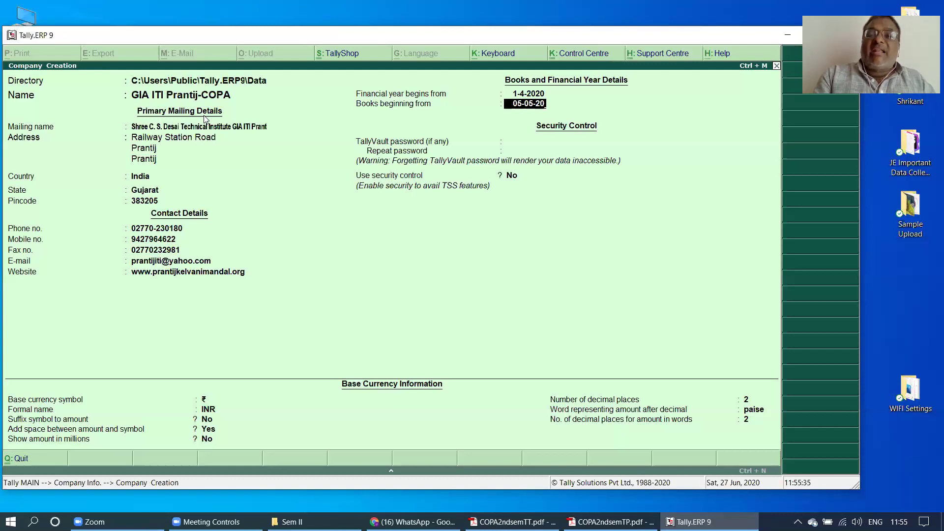
{"action": "type", "text": "20"}
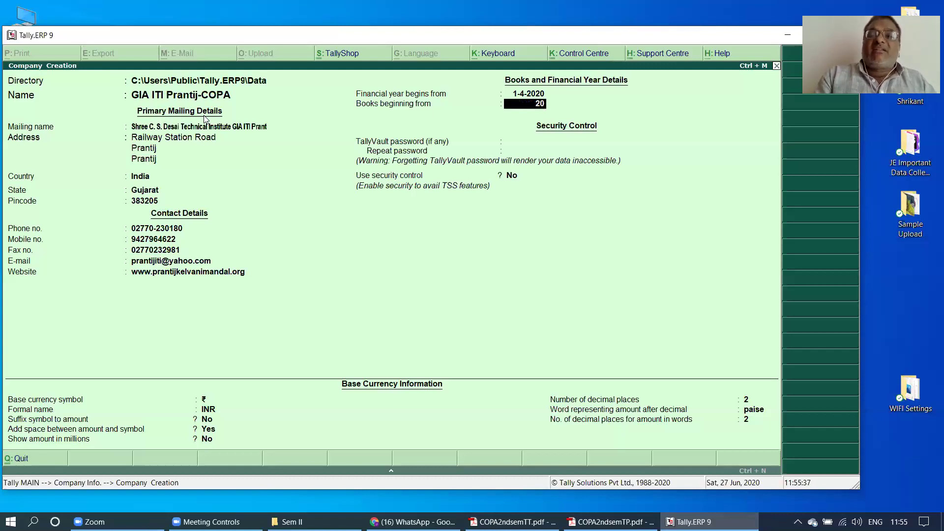
{"action": "key", "text": "BackSpace"}
{"action": "key", "text": "BackSpace"}
{"action": "type", "text": "05"}
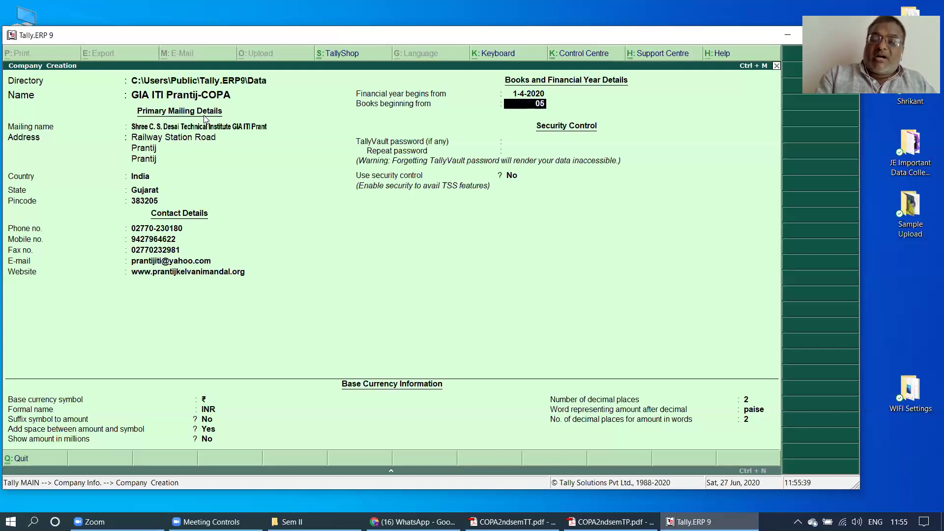
{"action": "type", "text": "-05-20"}
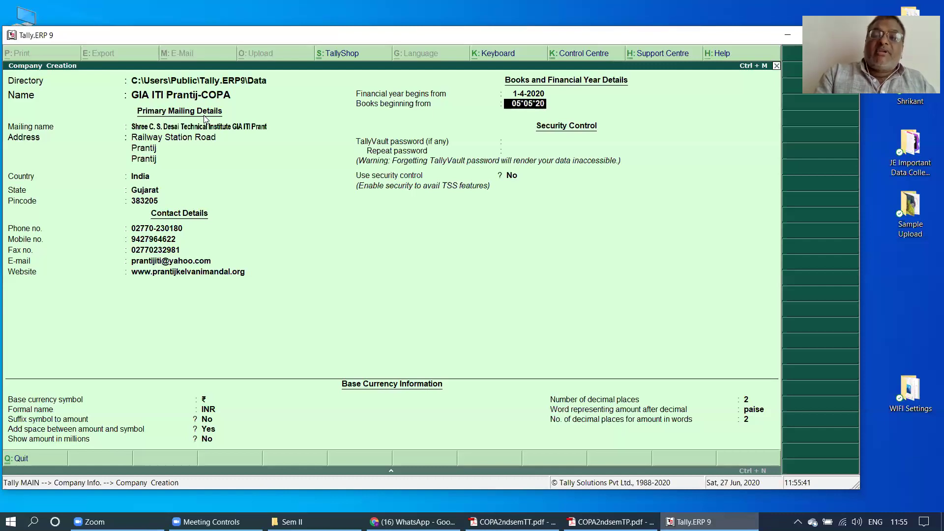
{"action": "type", "text": "20"}
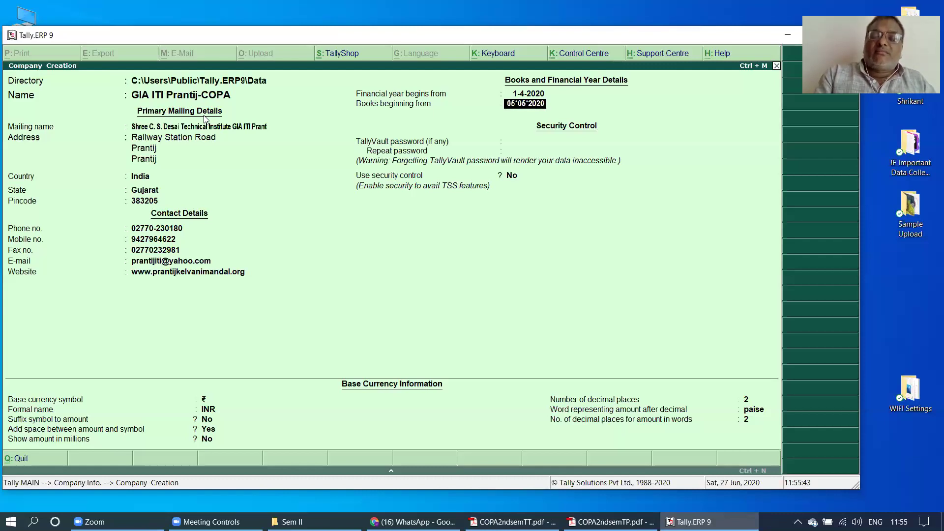
{"action": "key", "text": "BackSpace"}
{"action": "key", "text": "BackSpace"}
{"action": "key", "text": "BackSpace"}
{"action": "key", "text": "BackSpace"}
{"action": "key", "text": "BackSpace"}
{"action": "key", "text": "BackSpace"}
{"action": "key", "text": "BackSpace"}
{"action": "key", "text": "BackSpace"}
{"action": "key", "text": "BackSpace"}
{"action": "key", "text": "BackSpace"}
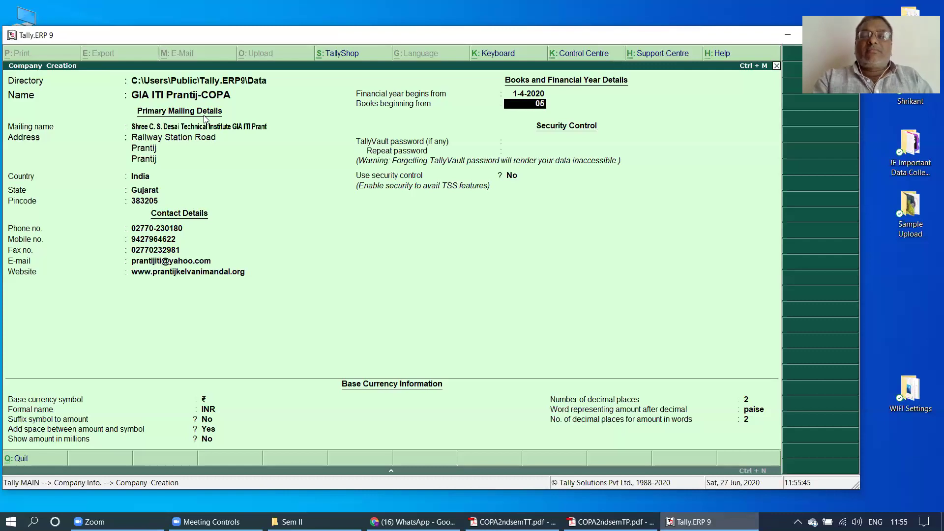
{"action": "type", "text": "05-"}
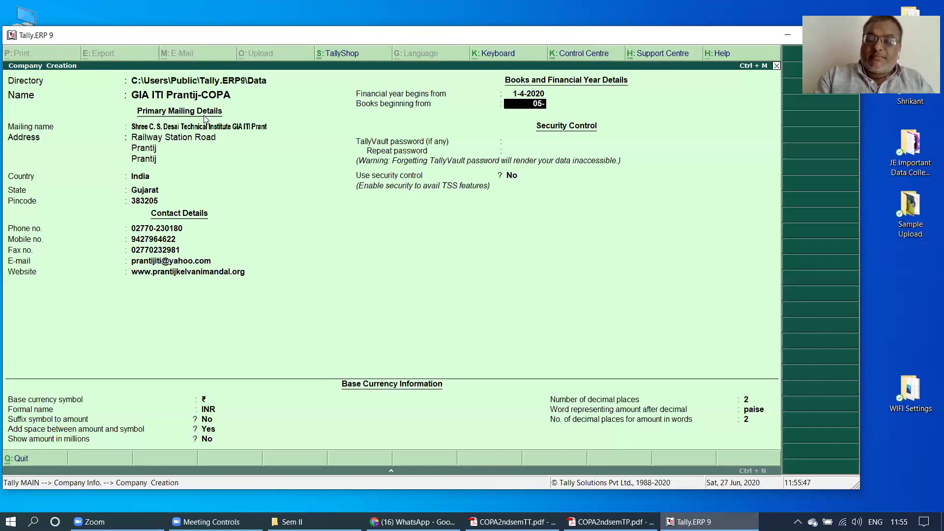
{"action": "type", "text": "05-2020"}
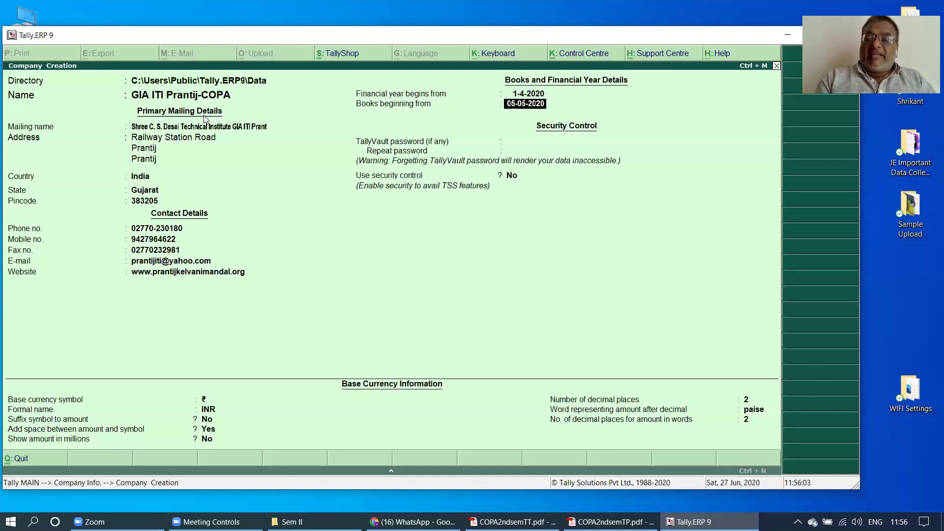
{"action": "type", "text": "01"}
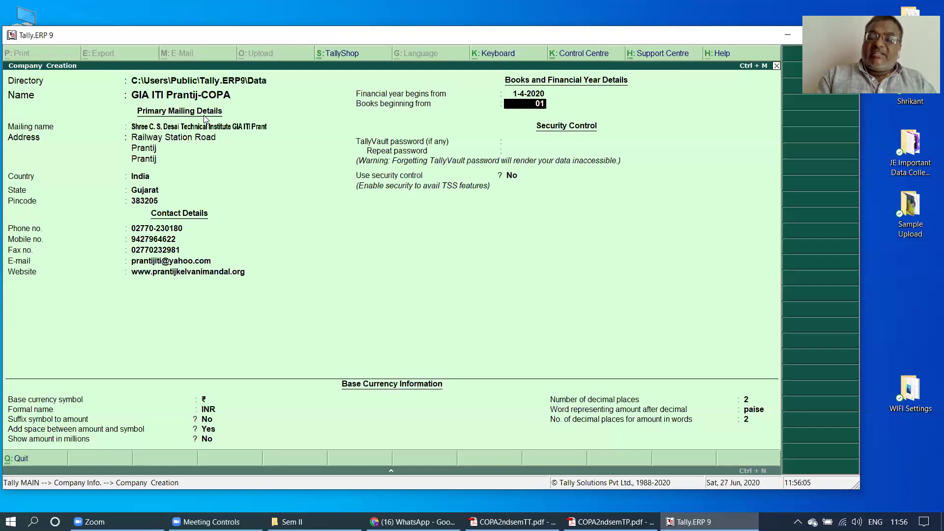
{"action": "type", "text": "-04-2"}
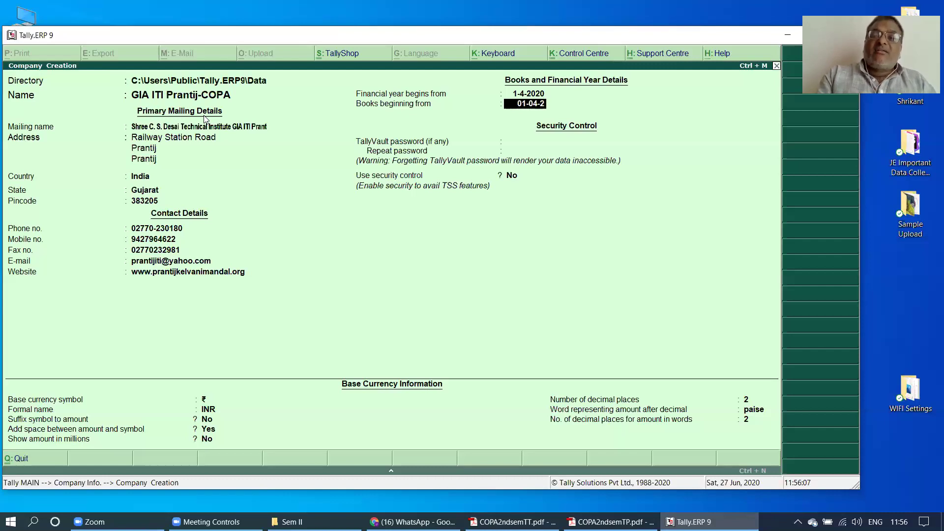
{"action": "type", "text": "0202"}
{"action": "key", "text": "Return"}
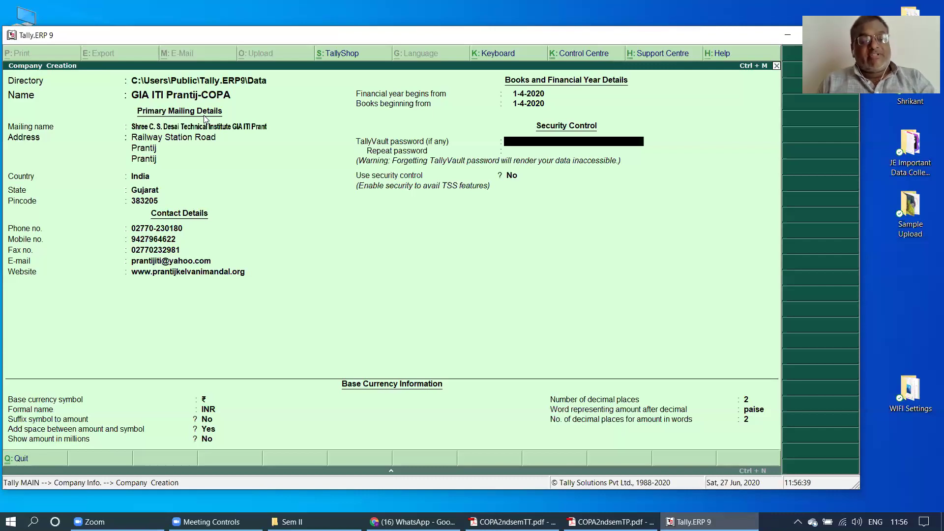
- Set and confirm the TallyVault password, keeping Use security control as No
{"action": "type", "text": "1"}
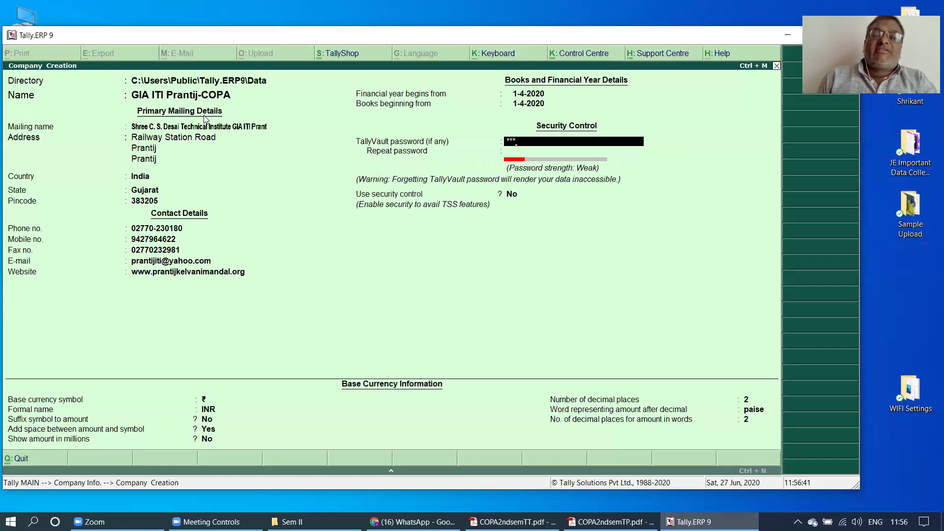
{"action": "key", "text": "Return"}
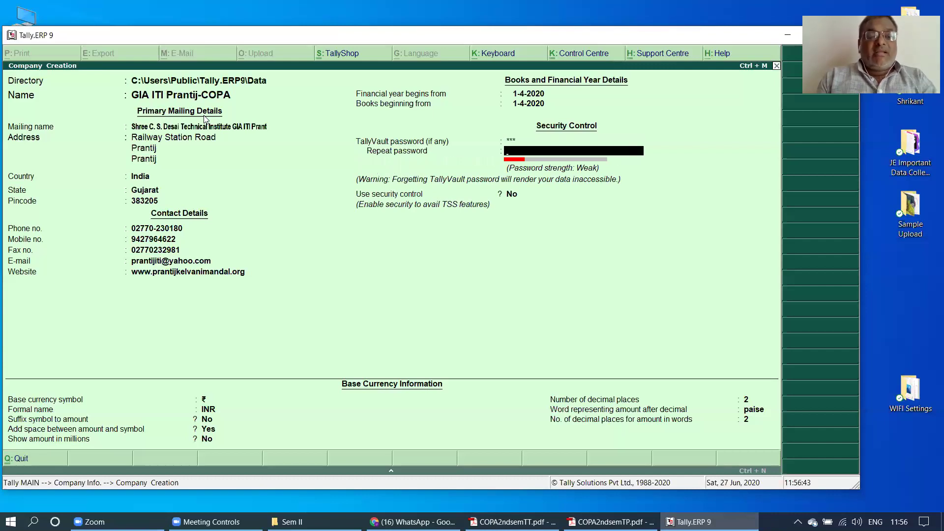
{"action": "key", "text": "Return"}
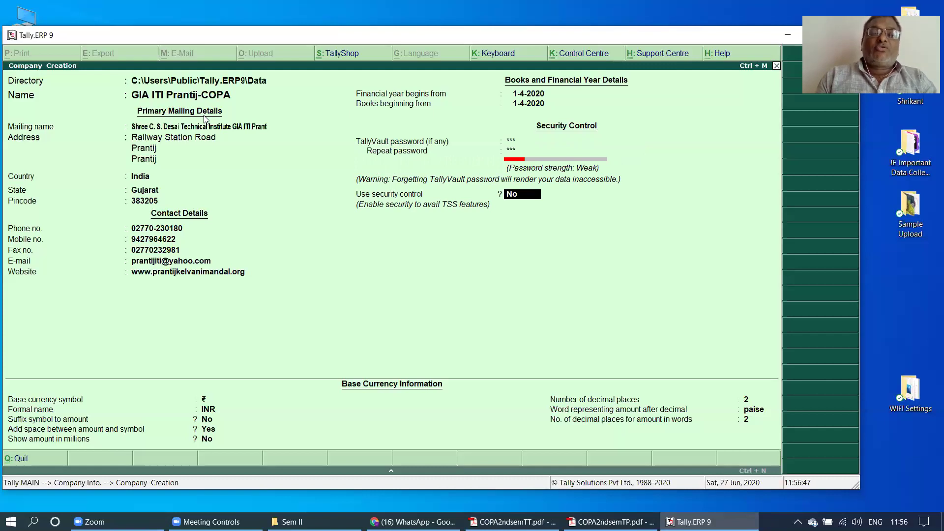
{"action": "key", "text": "Return"}
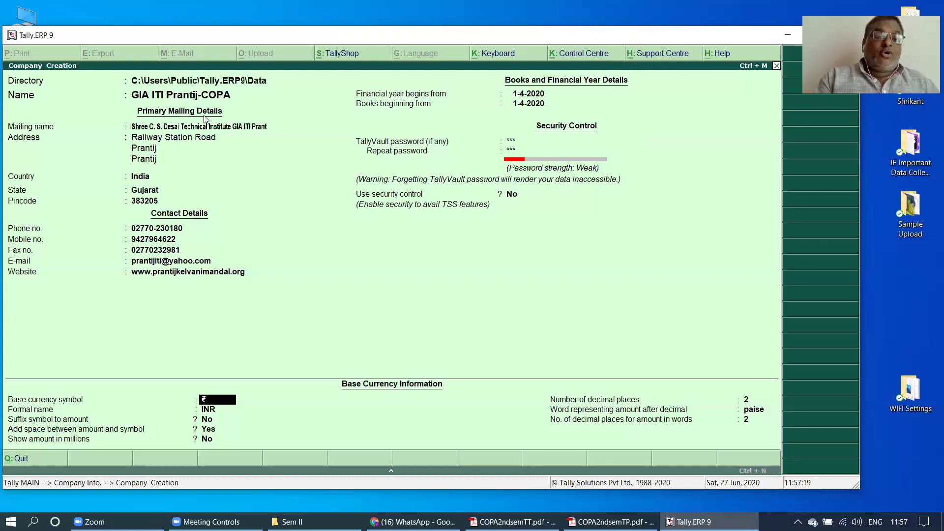
- Accept the default currency: ₹ symbol, INR, no suffix, space before amount, no millions
{"action": "key", "text": "Return"}
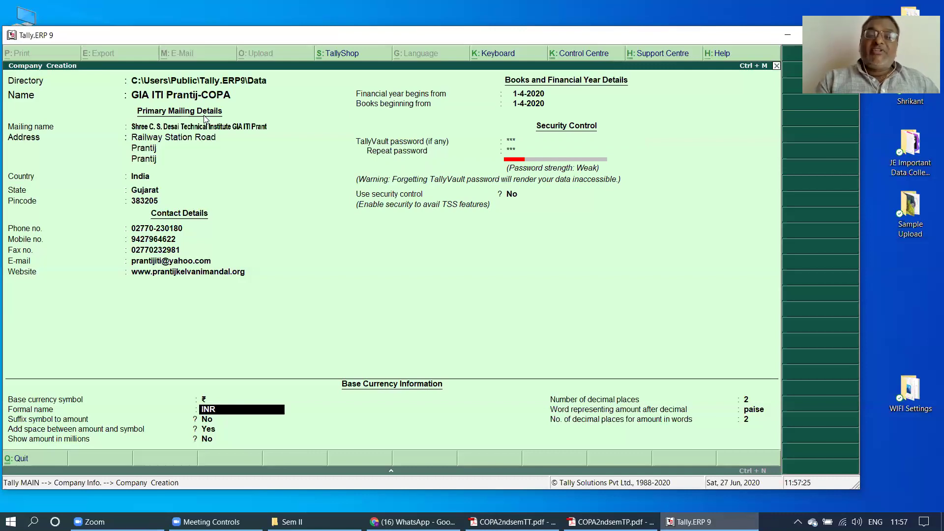
{"action": "key", "text": "Return"}
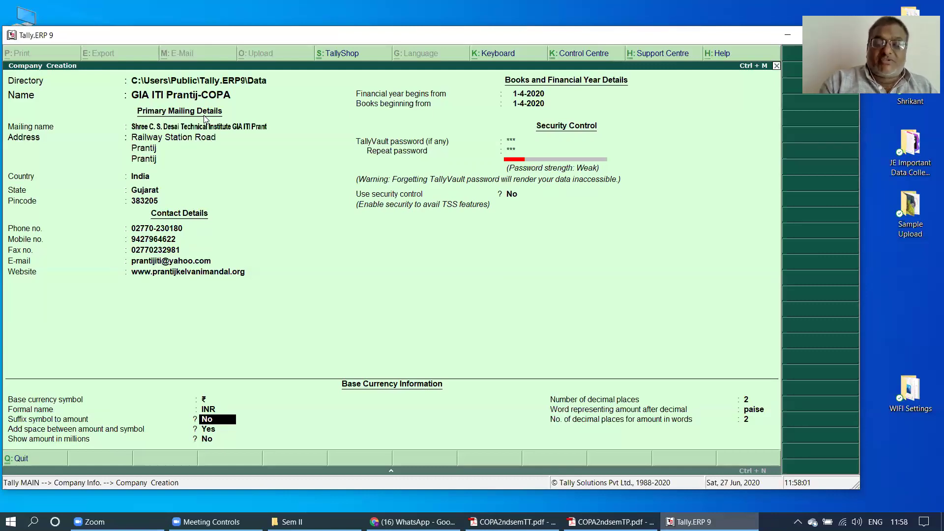
{"action": "key", "text": "Return"}
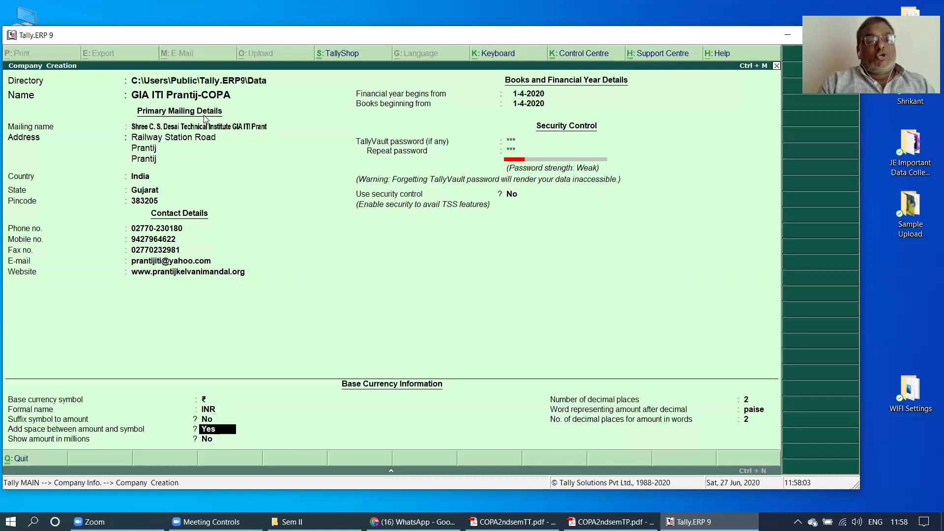
{"action": "key", "text": "Return"}
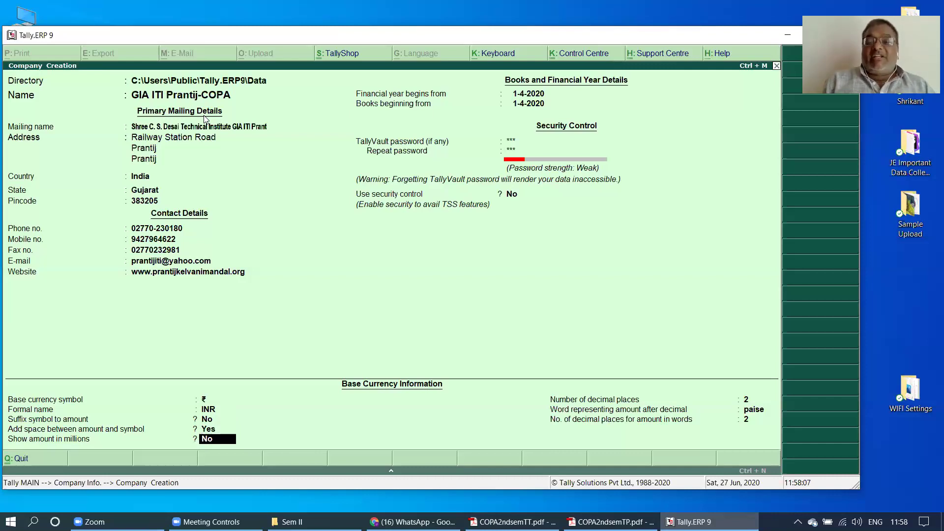
{"action": "key", "text": "Return"}
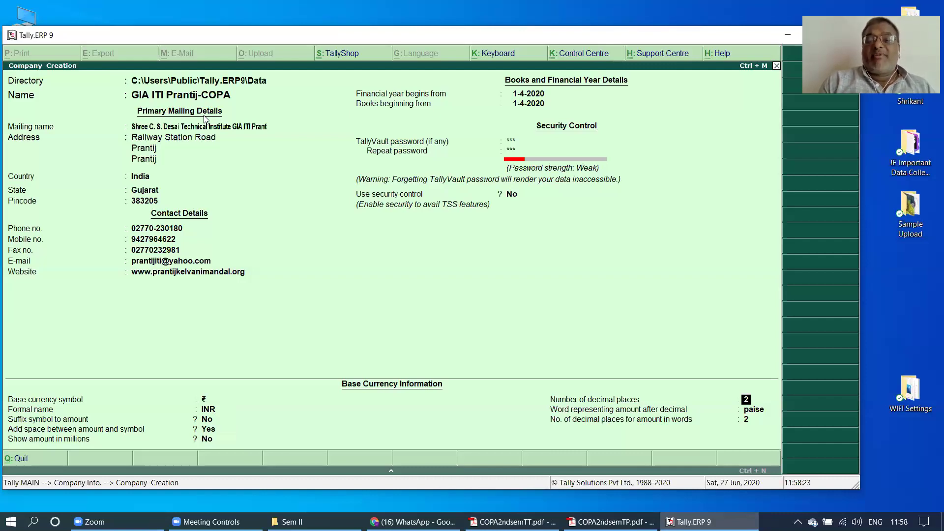
- Keep 2 decimal places with paise as the decimal word, reaching the Accept prompt
{"action": "key", "text": "Return"}
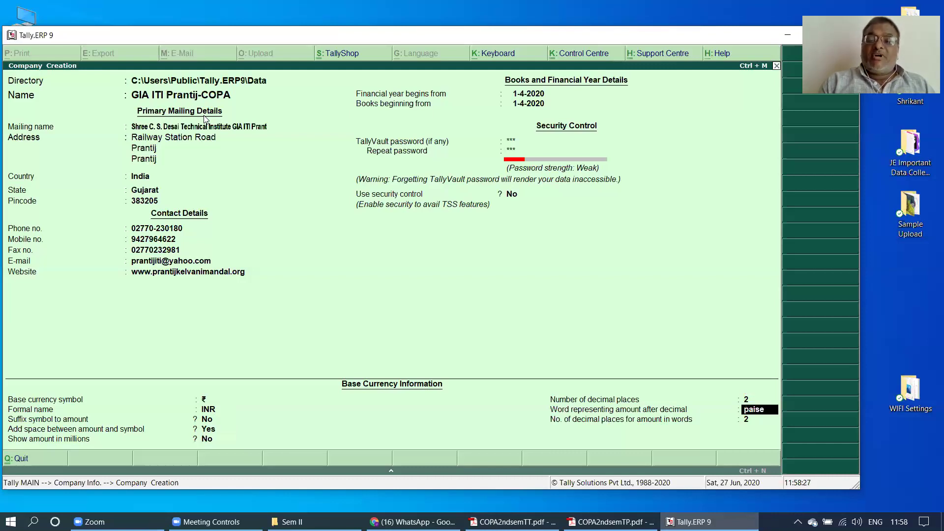
{"action": "key", "text": "Return"}
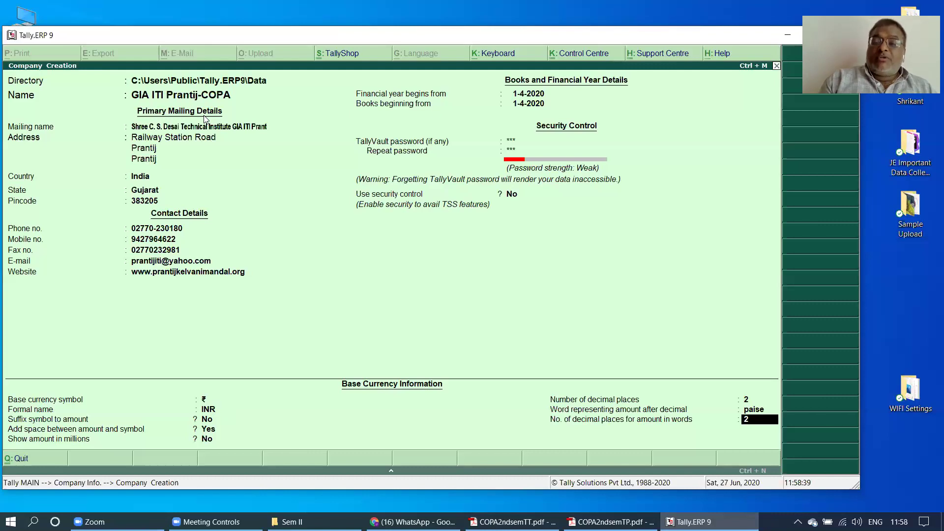
{"action": "key", "text": "Return"}
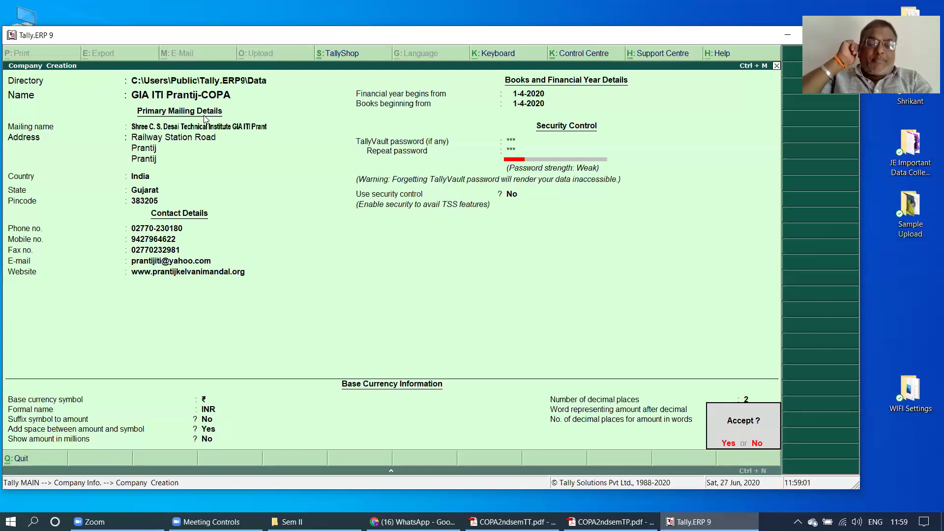
{"action": "key", "text": "n"}
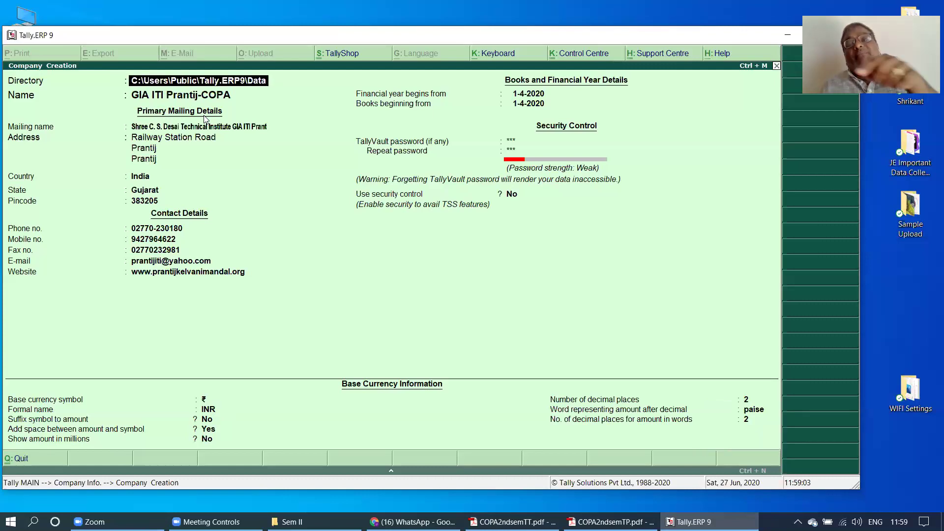
{"action": "key", "text": "Return"}
{"action": "key", "text": "Return"}
{"action": "key", "text": "Return"}
{"action": "key", "text": "Return"}
{"action": "key", "text": "Return"}
{"action": "key", "text": "Return"}
{"action": "key", "text": "Return"}
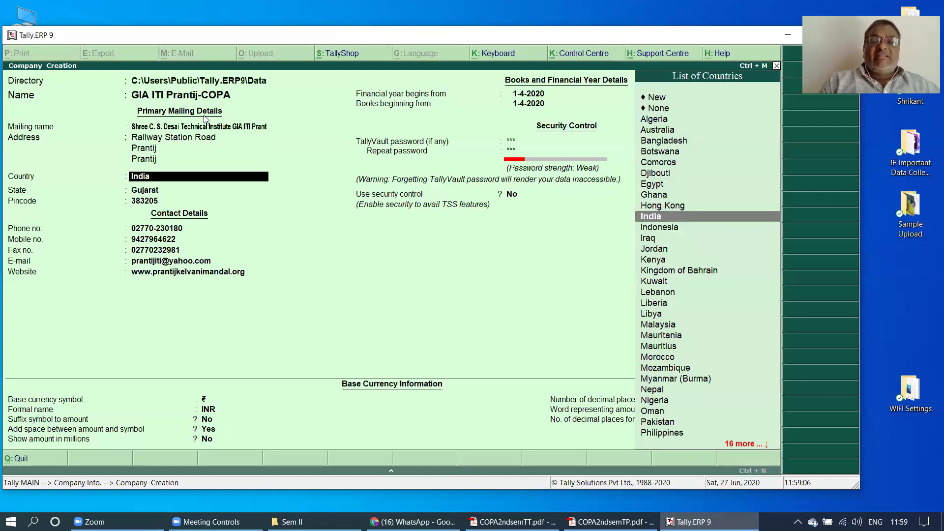
{"action": "key", "text": "Return"}
{"action": "key", "text": "Return"}
{"action": "key", "text": "Return"}
{"action": "key", "text": "Return"}
{"action": "key", "text": "Return"}
{"action": "key", "text": "Return"}
{"action": "key", "text": "Return"}
{"action": "key", "text": "Return"}
{"action": "key", "text": "Return"}
{"action": "key", "text": "Return"}
{"action": "key", "text": "Return"}
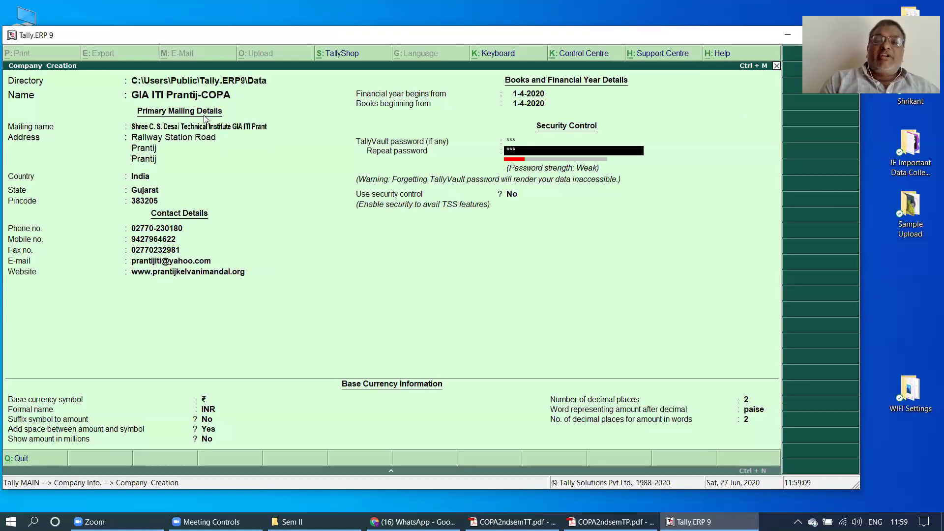
{"action": "key", "text": "Return"}
{"action": "key", "text": "Return"}
{"action": "key", "text": "Return"}
{"action": "key", "text": "Return"}
{"action": "key", "text": "Return"}
{"action": "key", "text": "Return"}
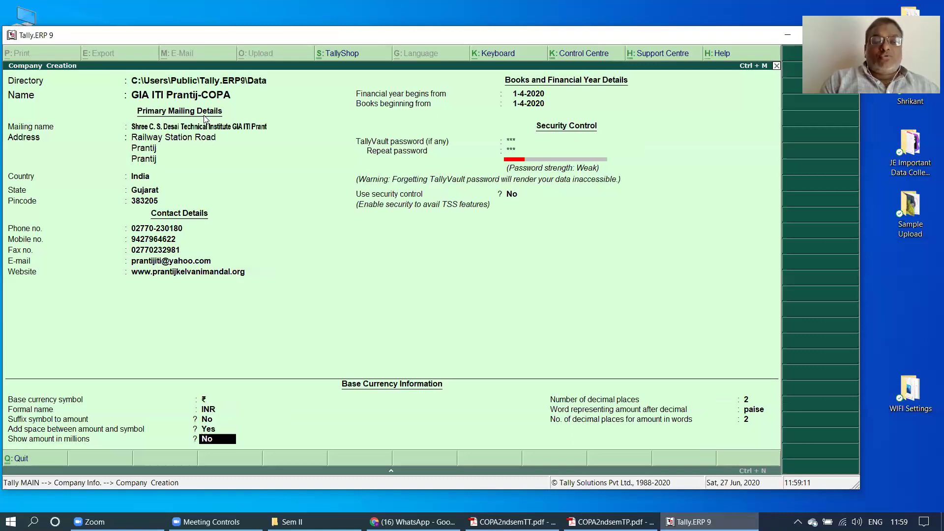
{"action": "key", "text": "Return"}
{"action": "key", "text": "Return"}
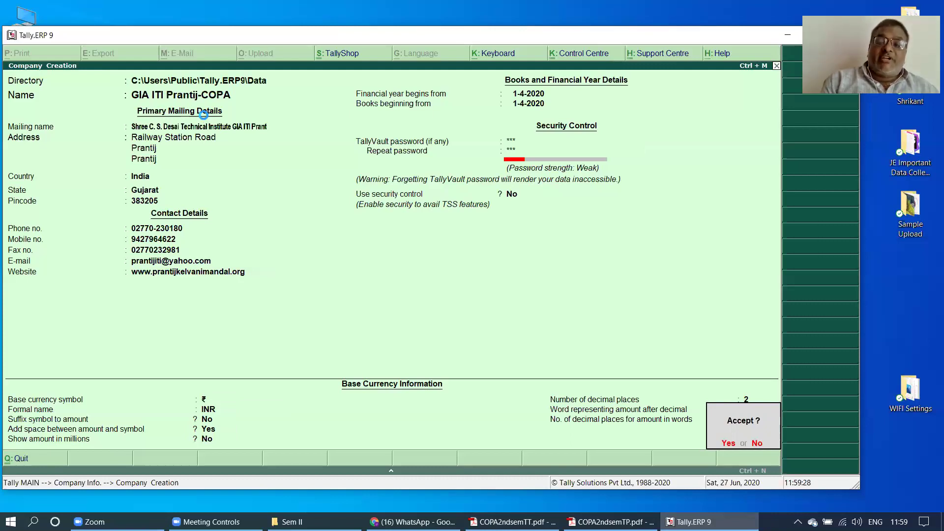
- Accept the company with its TallyVault password, then switch to COPA2ndsemTP.pdf in Adobe Reader
{"action": "key", "text": "Return"}
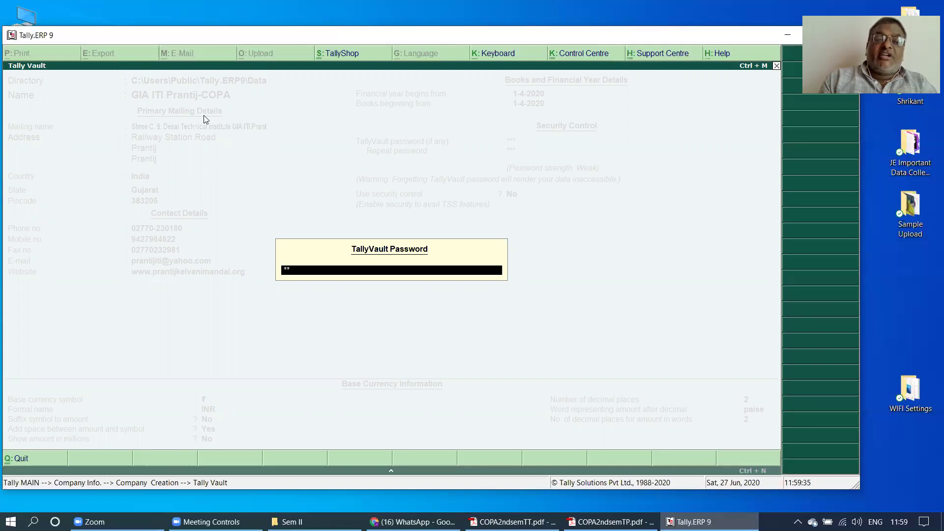
{"action": "key", "text": "Return"}
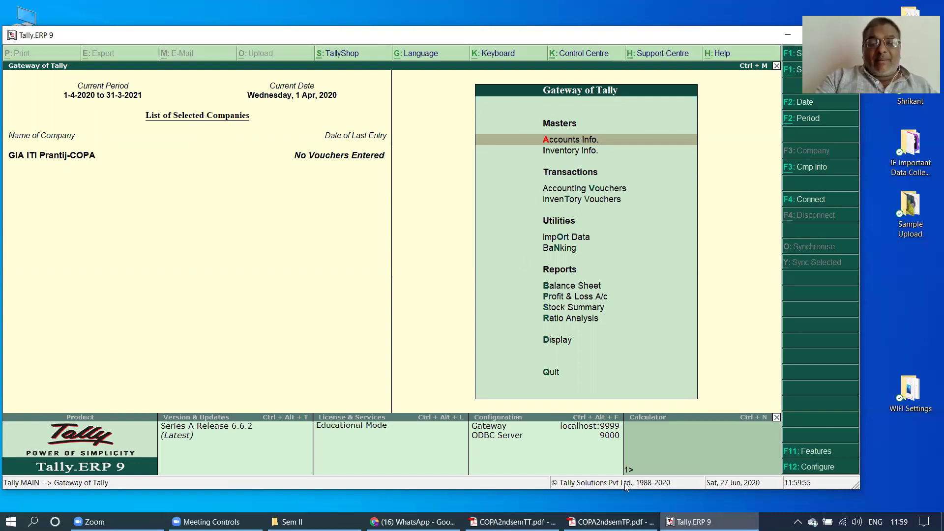
{"action": "left_click", "coordinate": [610, 521]}
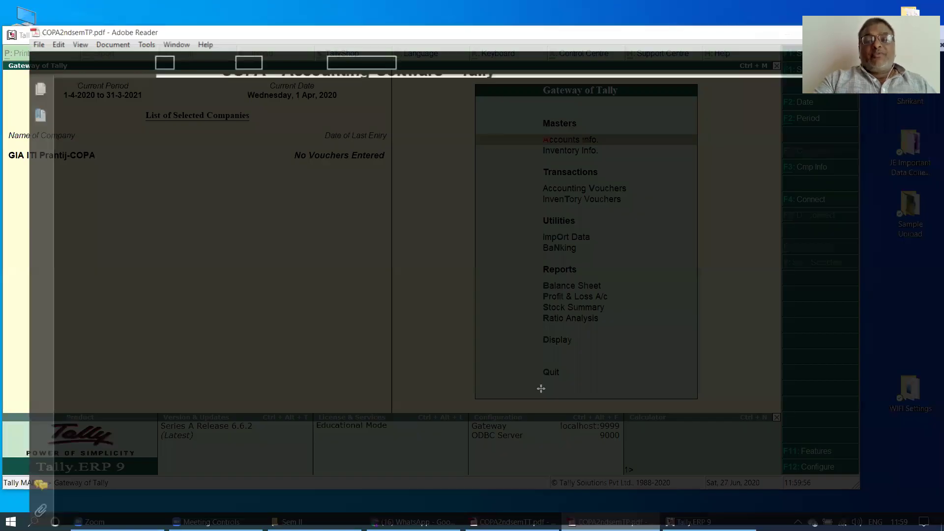